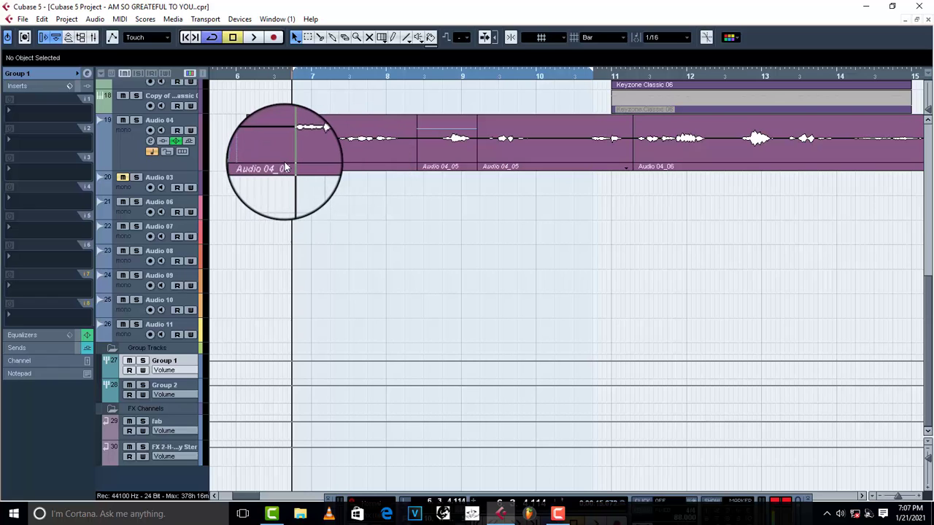
# Insert FabFilter Pro-C 2 in the first insert slot of Group 1, auditioning the looped vocal before and after.
pyautogui.press('space')
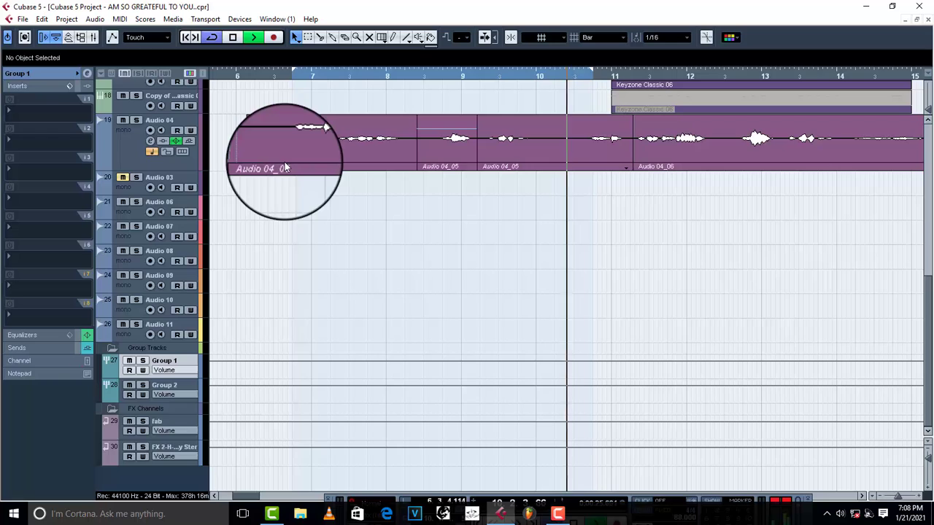
pyautogui.press('space')
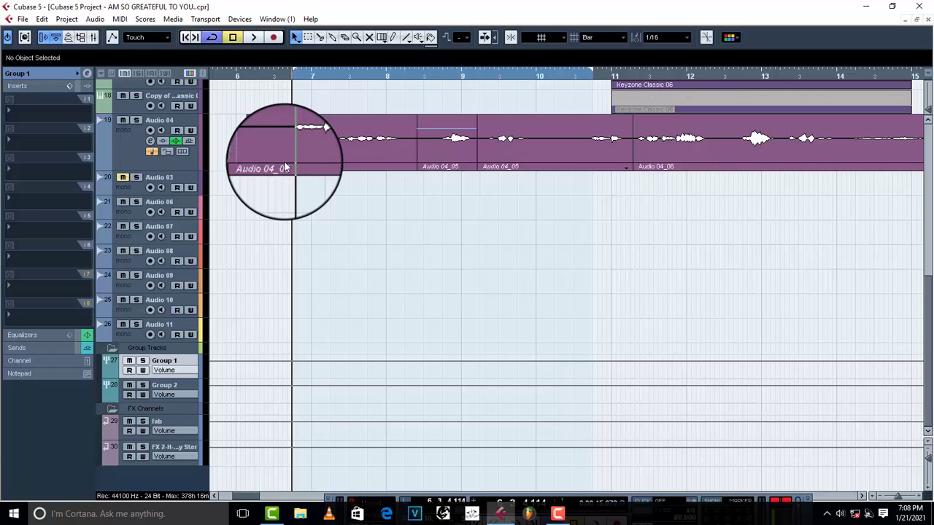
pyautogui.click(27, 112)
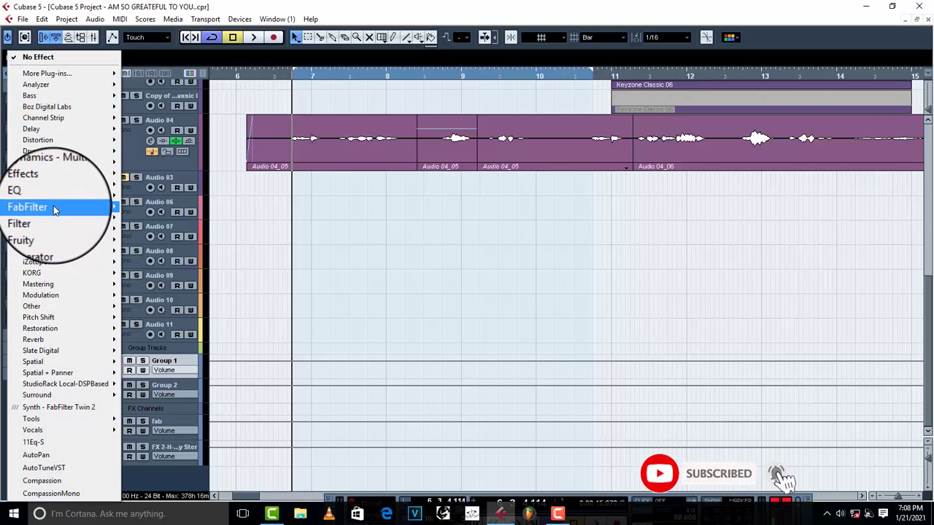
pyautogui.moveTo(53, 206)
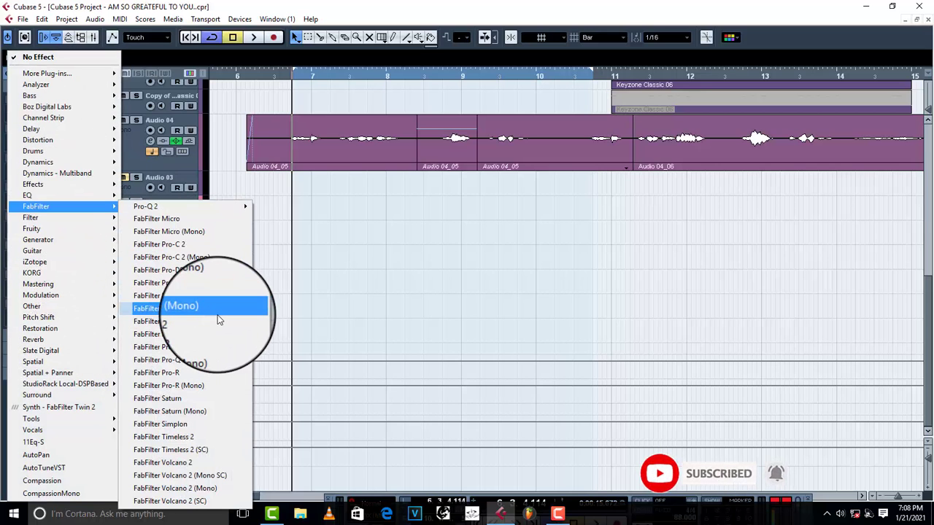
pyautogui.click(183, 244)
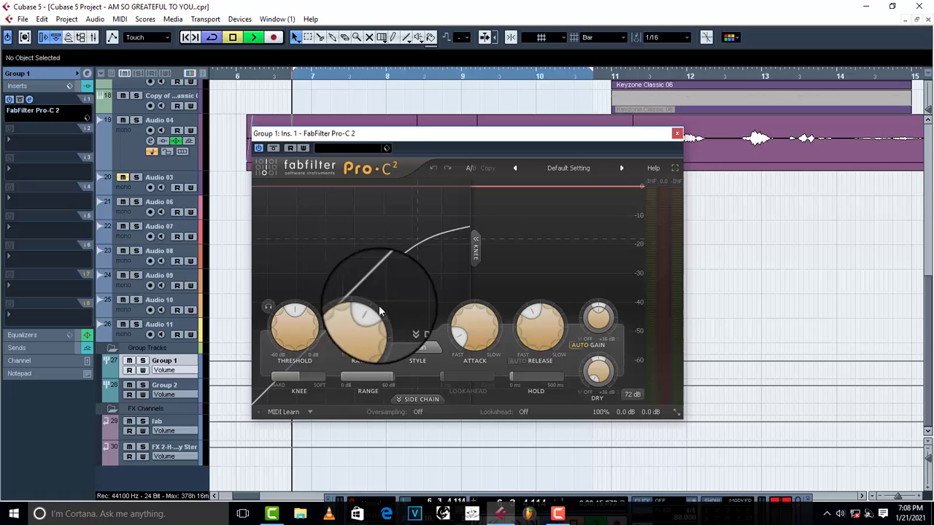
pyautogui.press('space')
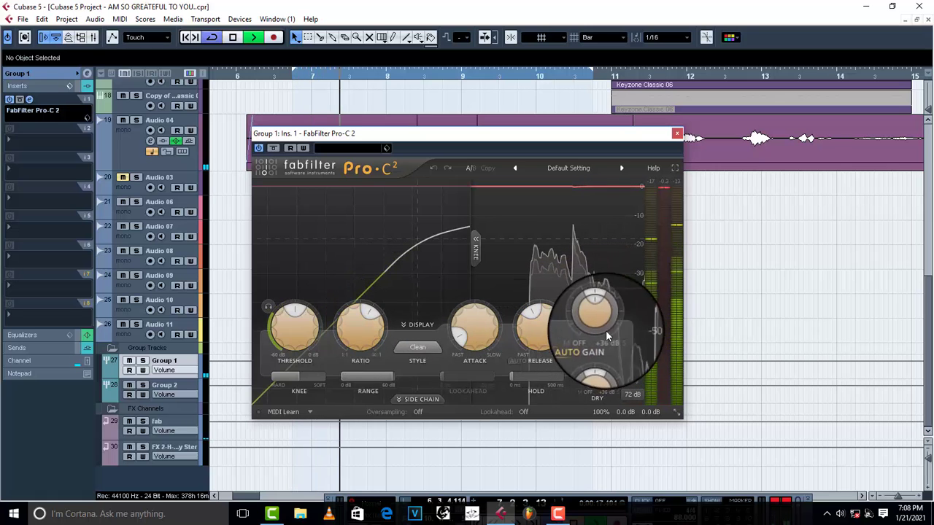
pyautogui.press('space')
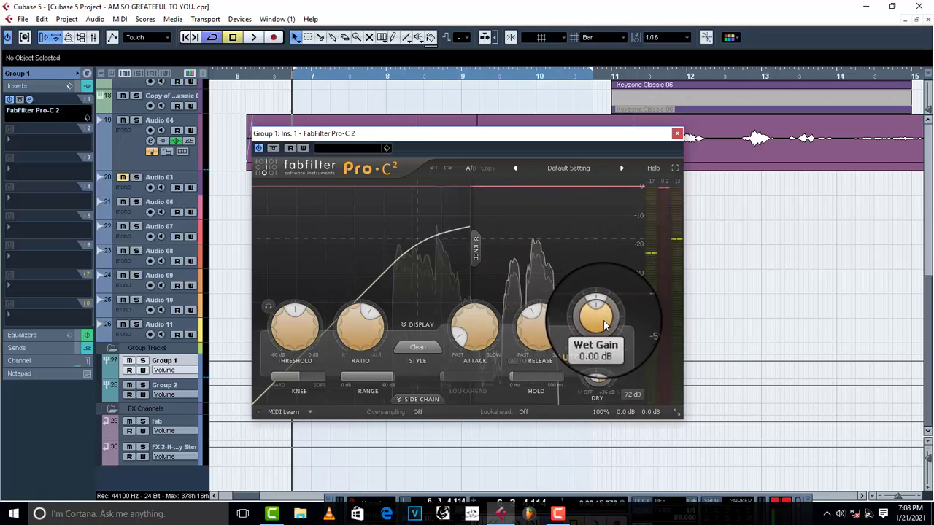
# Play the vocal loop and raise the compressor's Wet Gain to about +6.5 dB.
pyautogui.moveTo(609, 329)
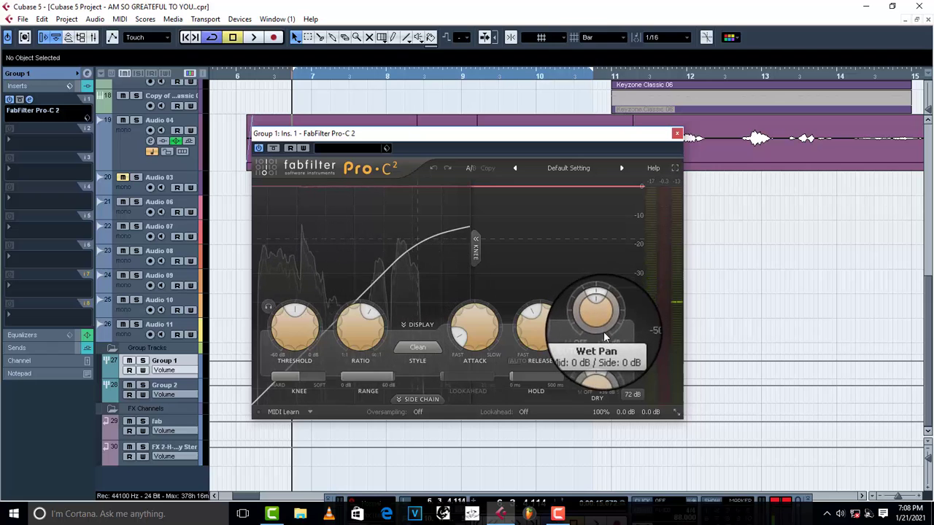
pyautogui.click(632, 394)
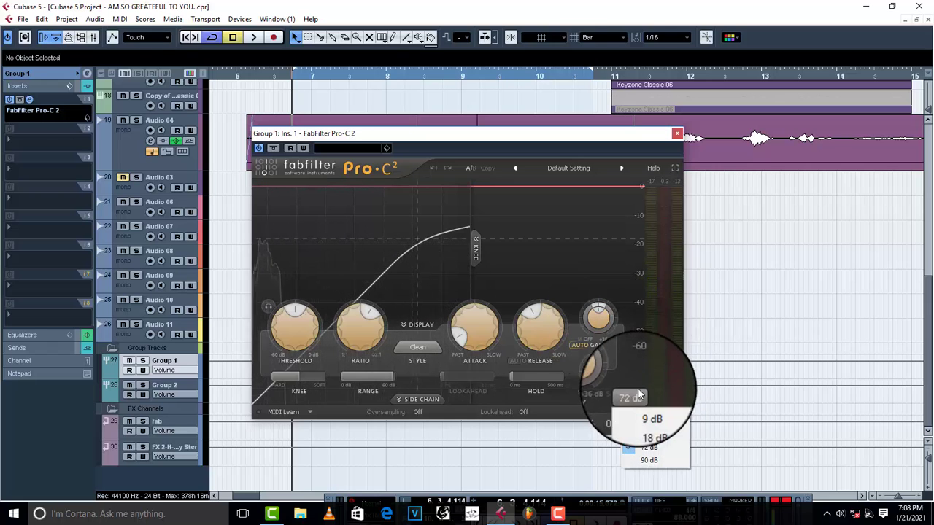
pyautogui.click(596, 325)
pyautogui.press('space')
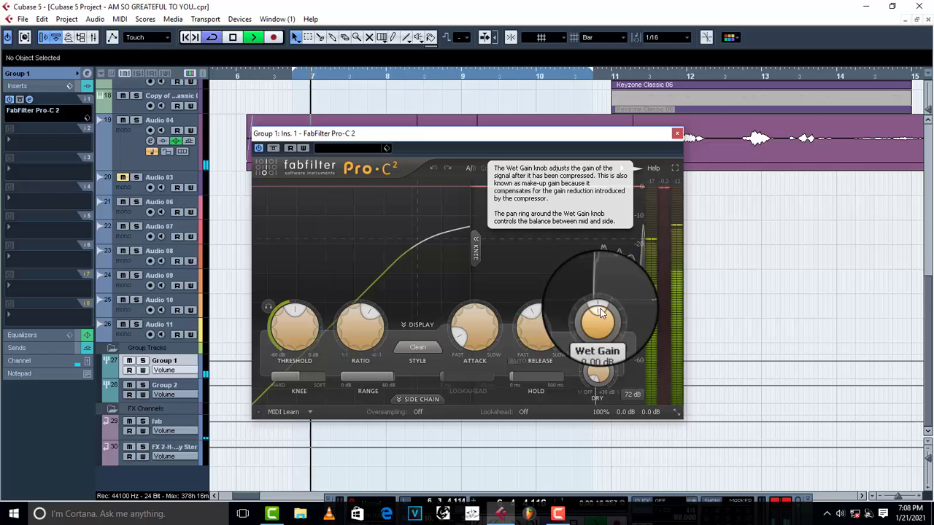
pyautogui.scroll(5, 609, 310)
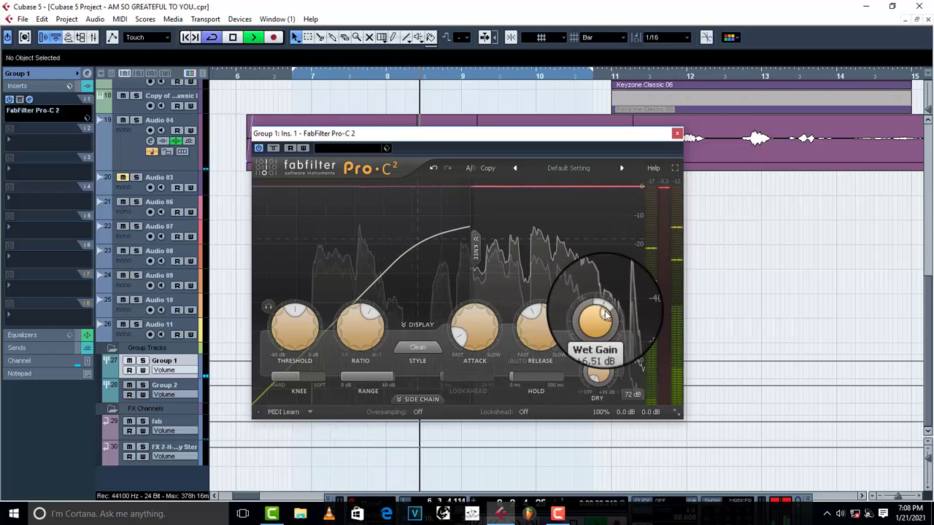
# Bring the compressor's Dry Gain up to about -13.2 dB during playback and stop the loop.
pyautogui.moveTo(595, 372)
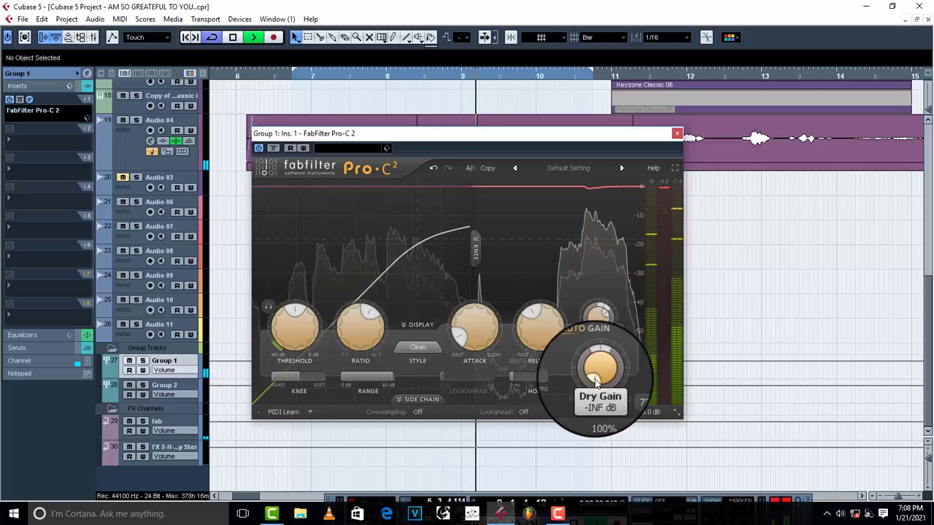
pyautogui.scroll(-5, 594, 372)
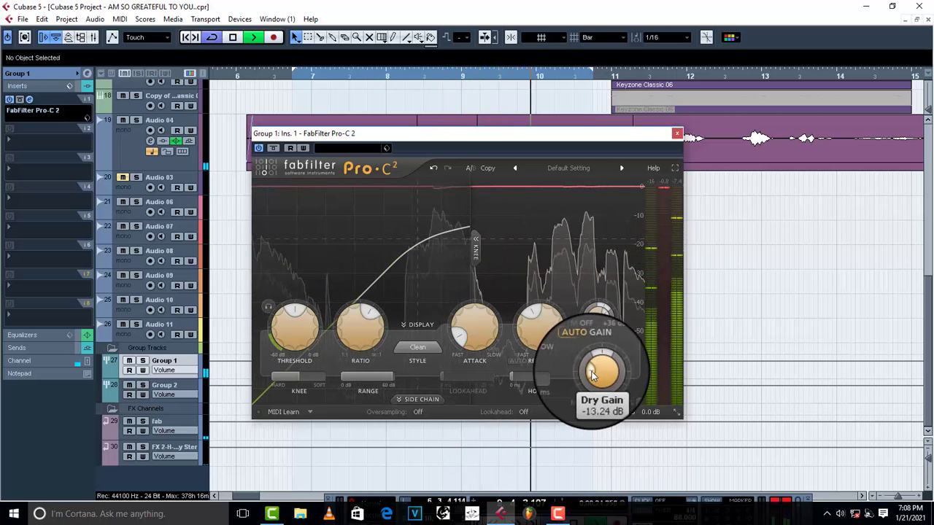
pyautogui.press('space')
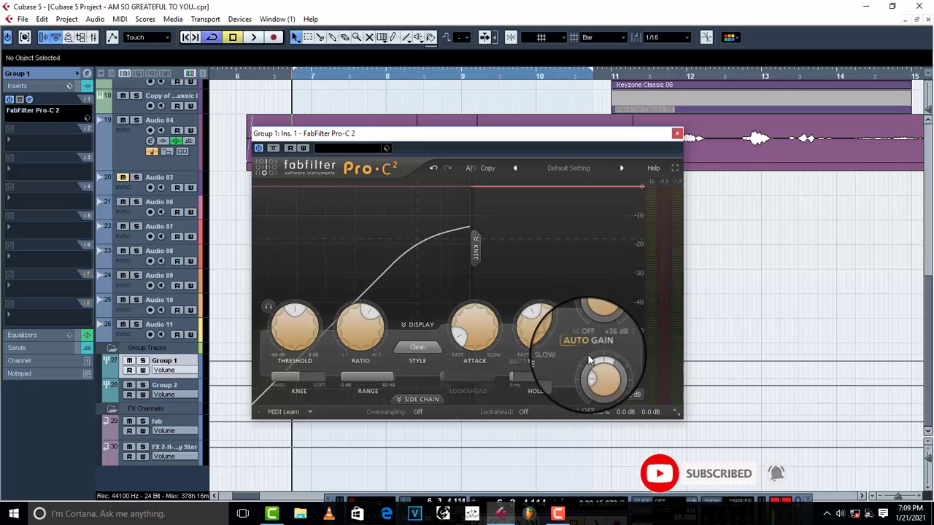
# Turn off Auto Gain, lower the Wet Gain to about +1.1 dB and audition the loop.
pyautogui.click(588, 345)
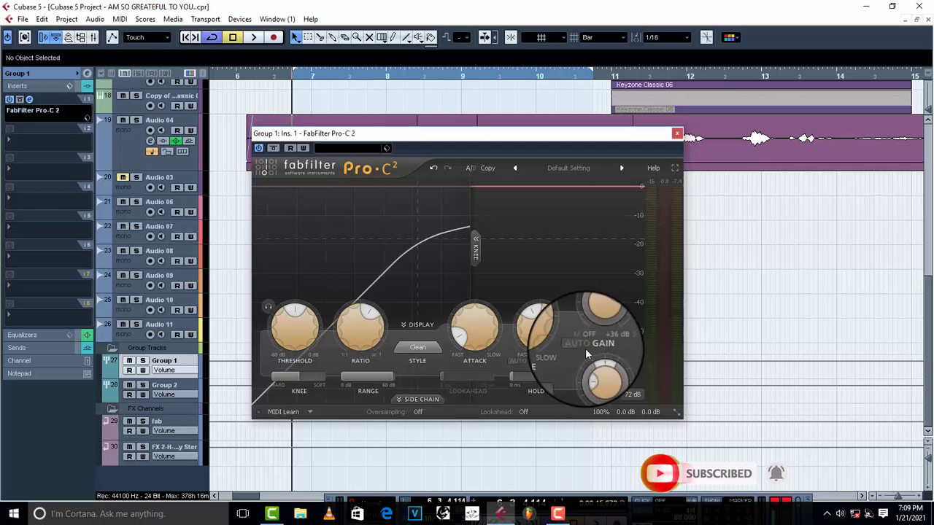
pyautogui.scroll(-5, 598, 313)
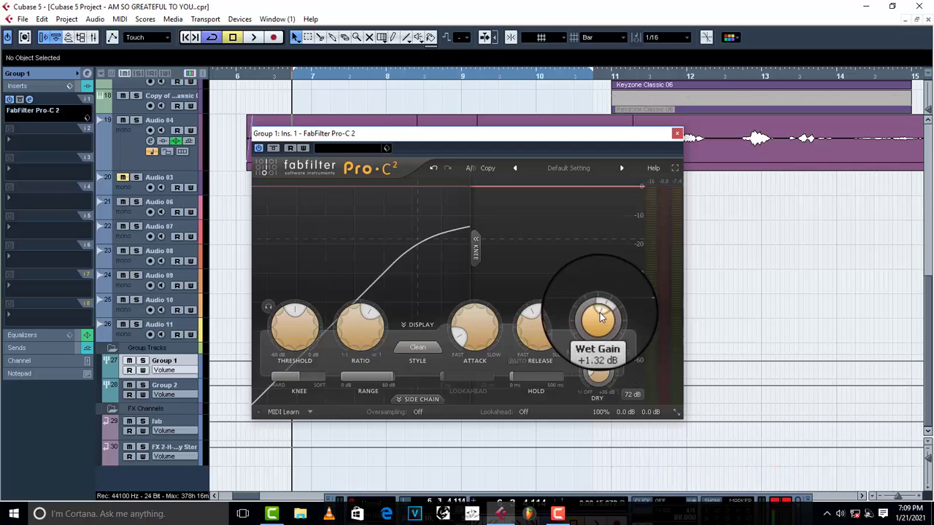
pyautogui.scroll(-6, 600, 312)
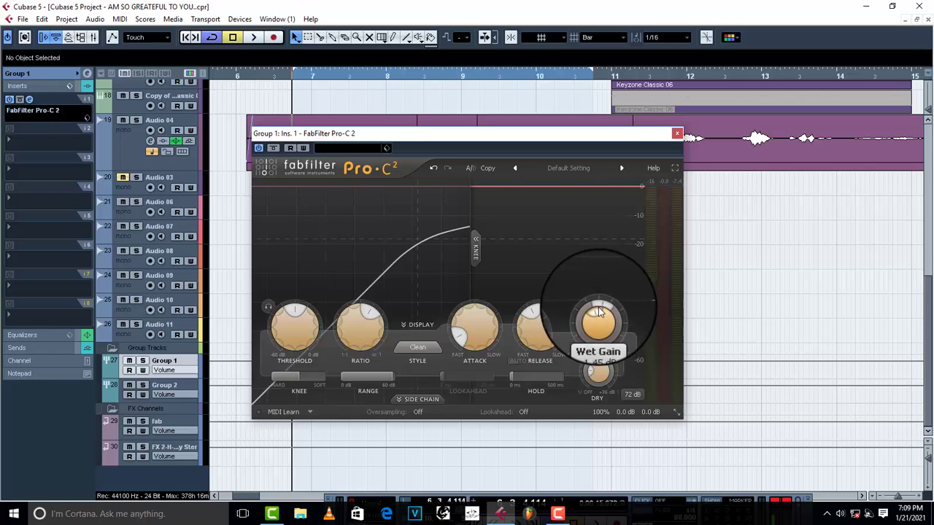
pyautogui.scroll(-1, 599, 314)
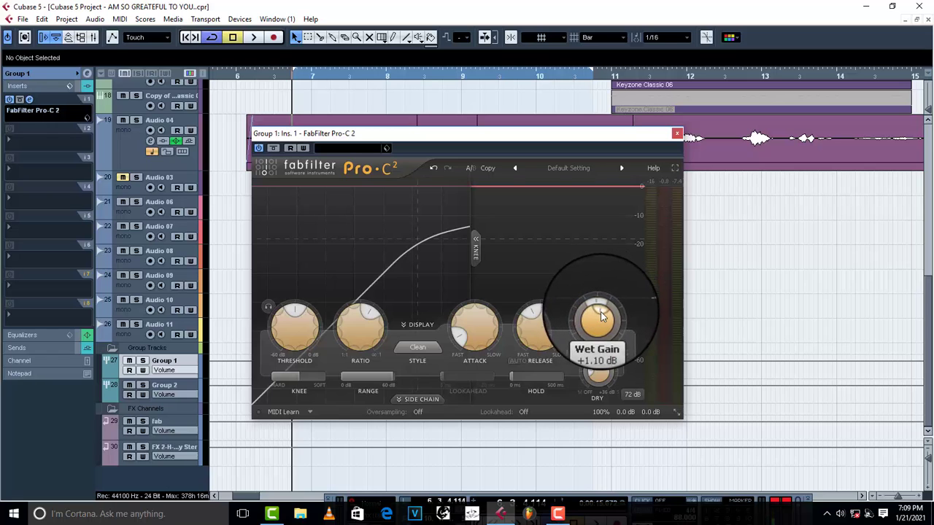
pyautogui.press('space')
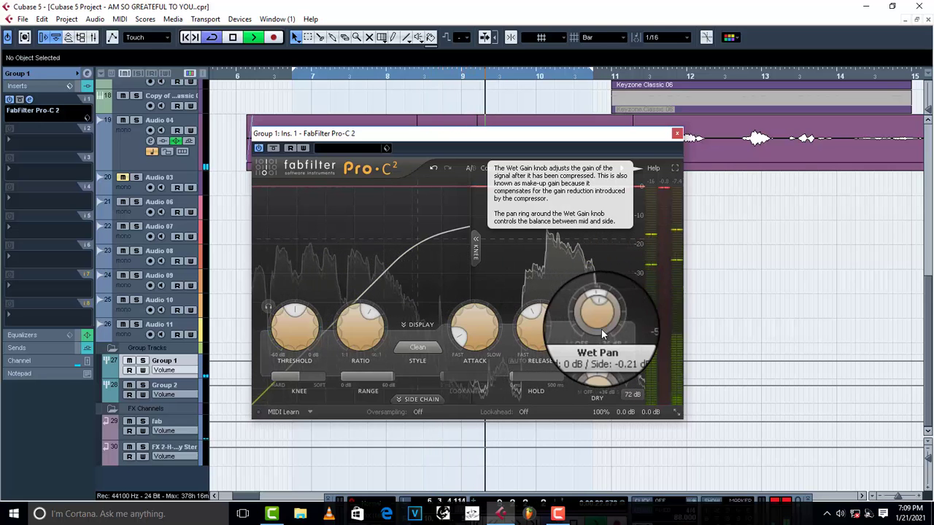
pyautogui.click(633, 396)
pyautogui.click(569, 397)
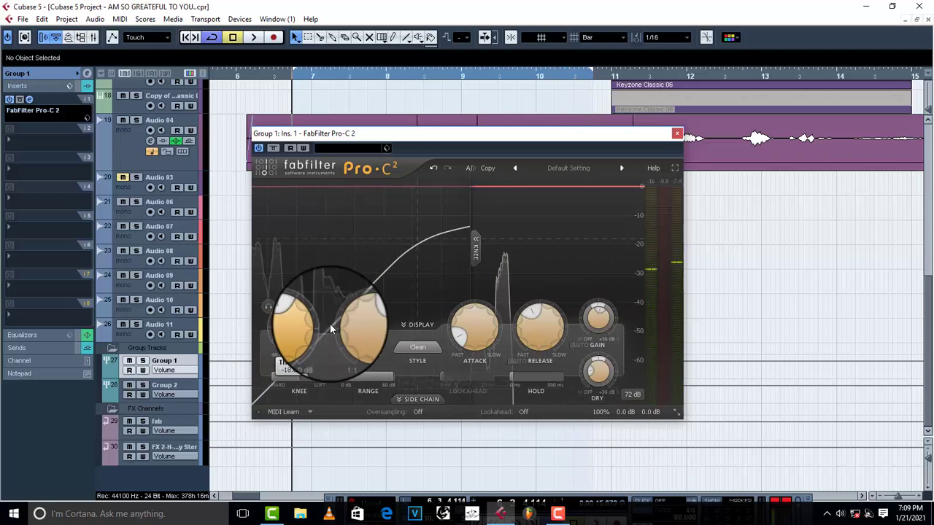
# Raise the compressor's ratio and lower its threshold, playing the loop to check the gain reduction.
pyautogui.scroll(5, 368, 323)
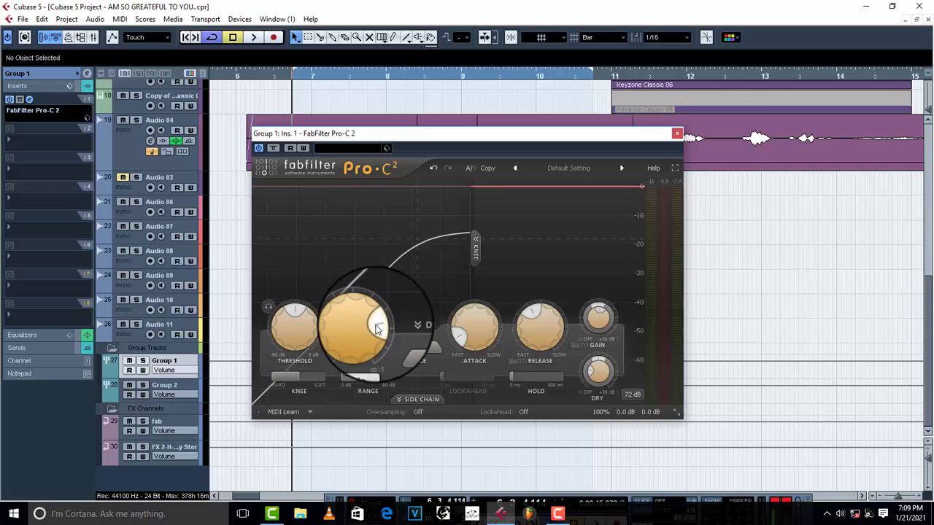
pyautogui.scroll(-3, 289, 321)
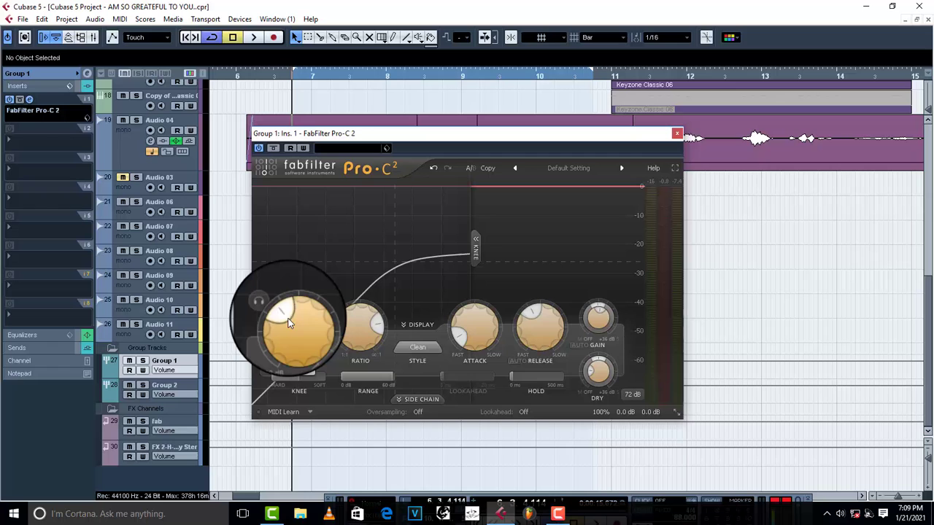
pyautogui.press('space')
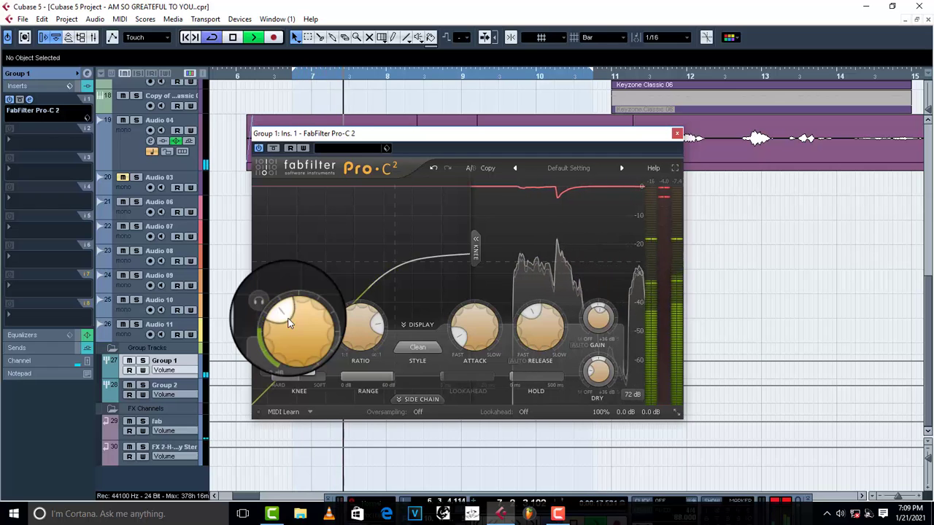
pyautogui.press('space')
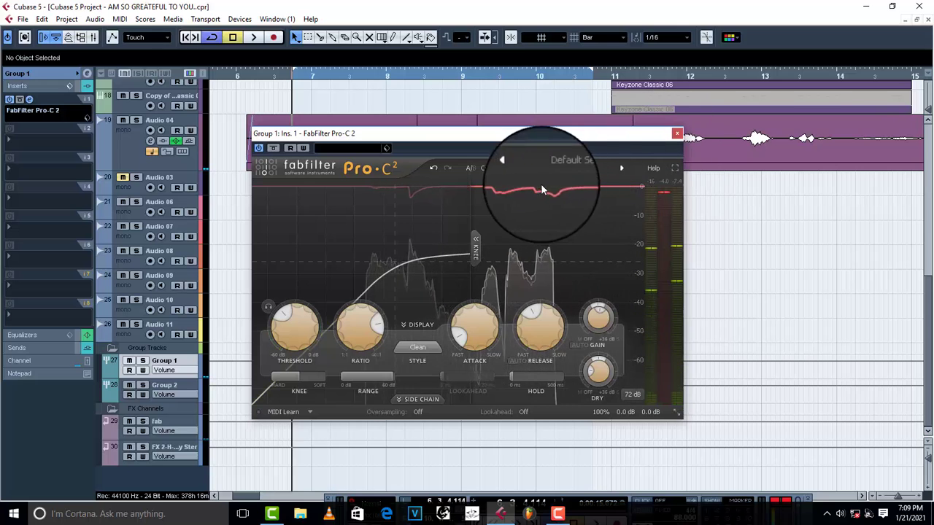
pyautogui.press('space')
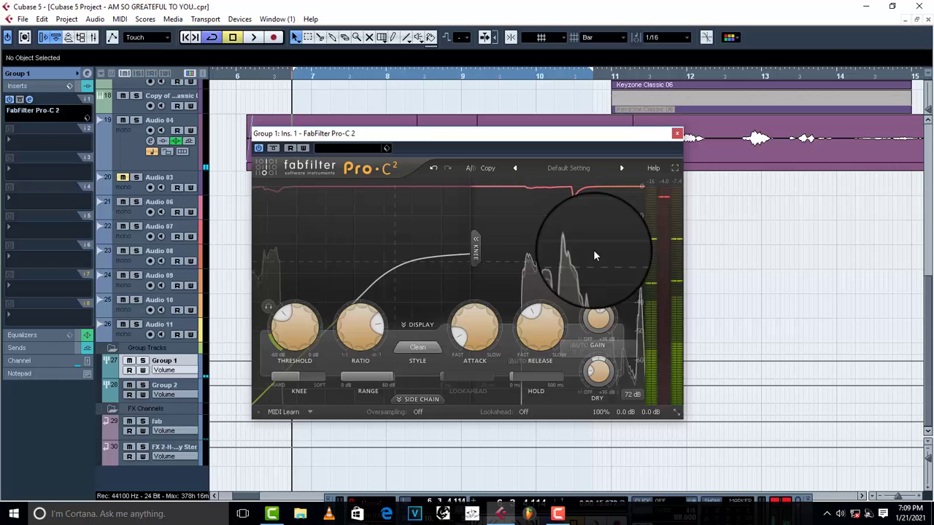
pyautogui.press('space')
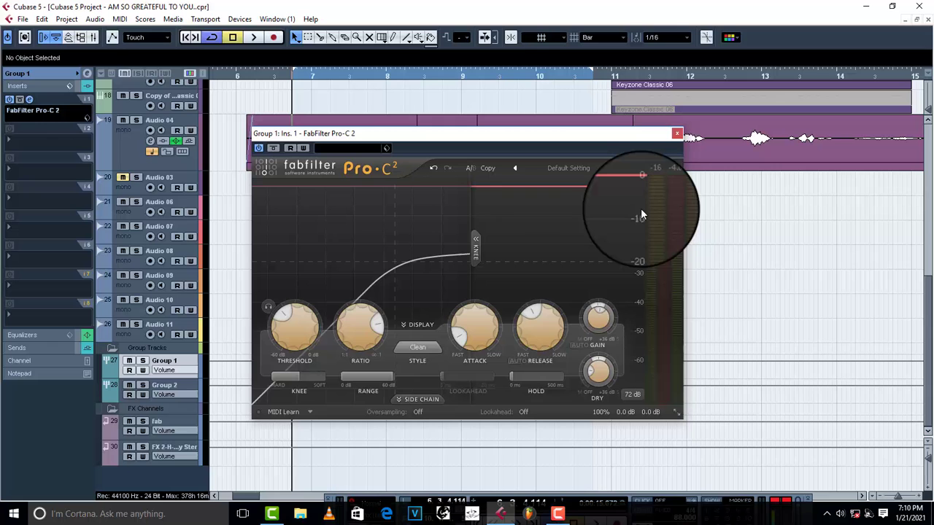
# Raise the Dry Gain to about +5.8 dB while the loop plays, and lower the threshold slightly more.
pyautogui.press('space')
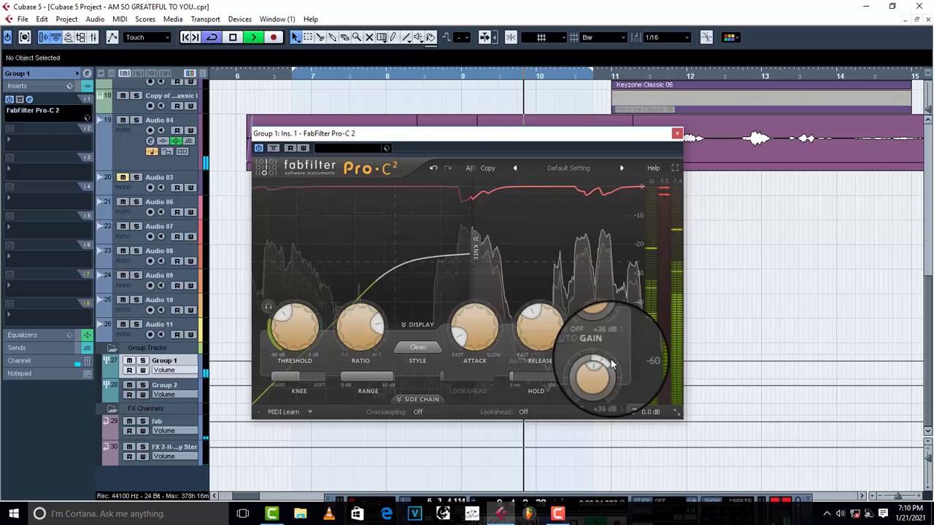
pyautogui.scroll(5, 609, 368)
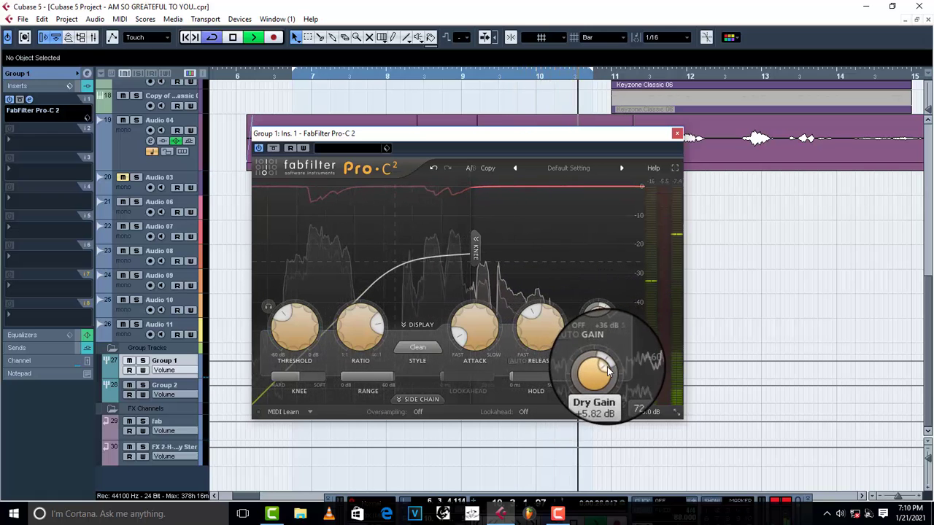
pyautogui.scroll(-6, 610, 370)
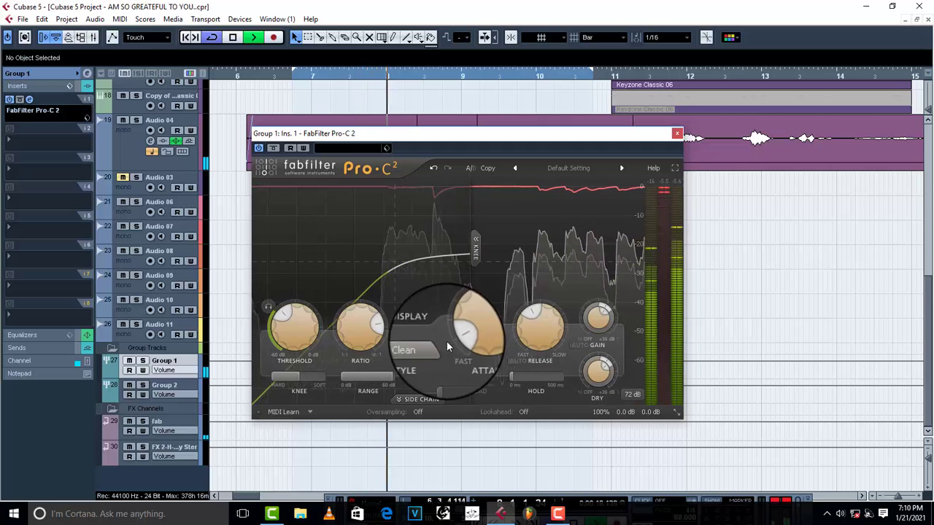
pyautogui.press('space')
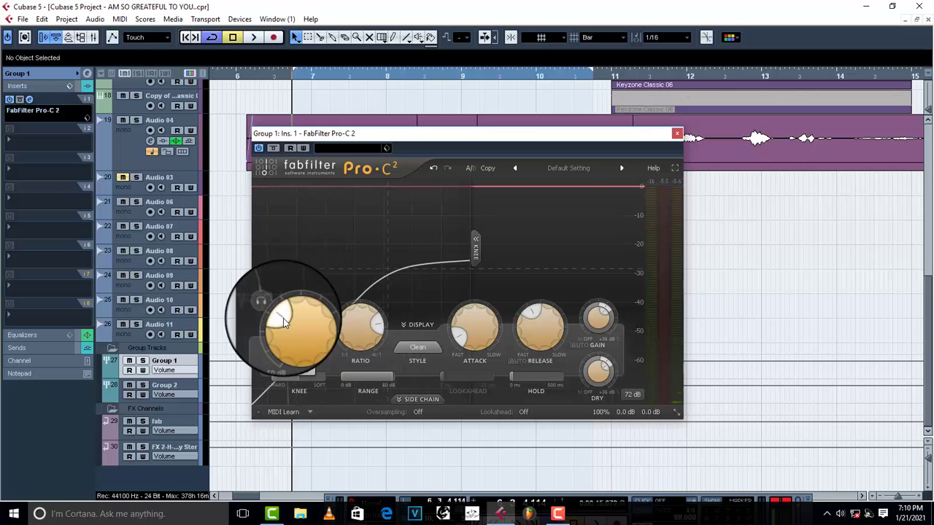
# Audition the loop, turn the compressor's attack far toward slow, and play the loop again to compare.
pyautogui.press('space')
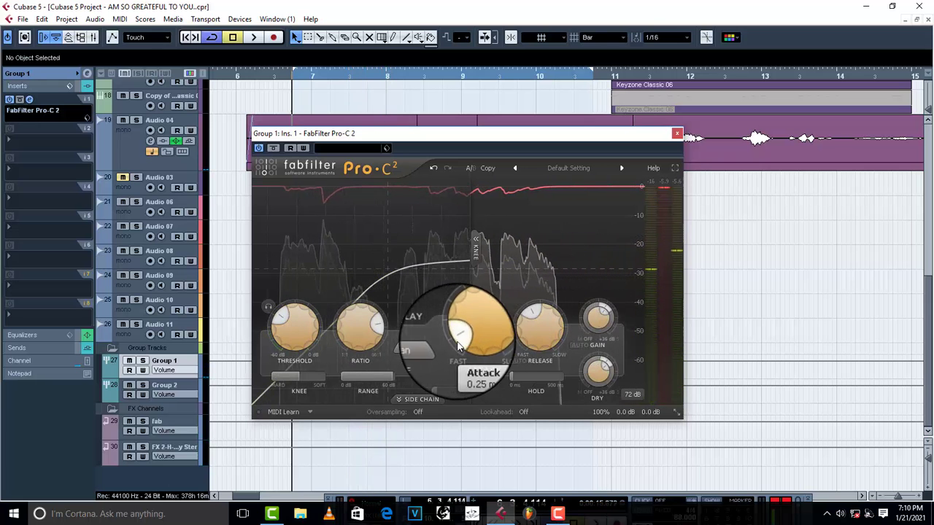
pyautogui.press('space')
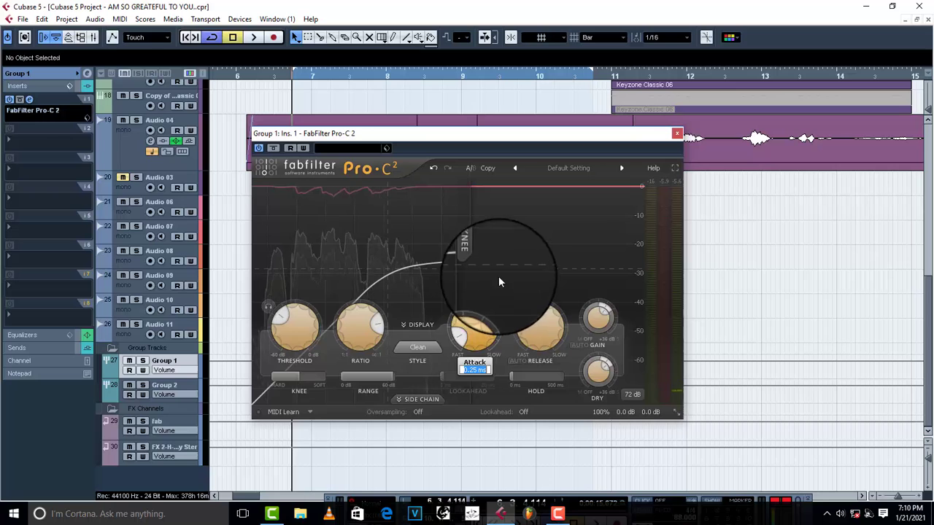
pyautogui.scroll(5, 481, 332)
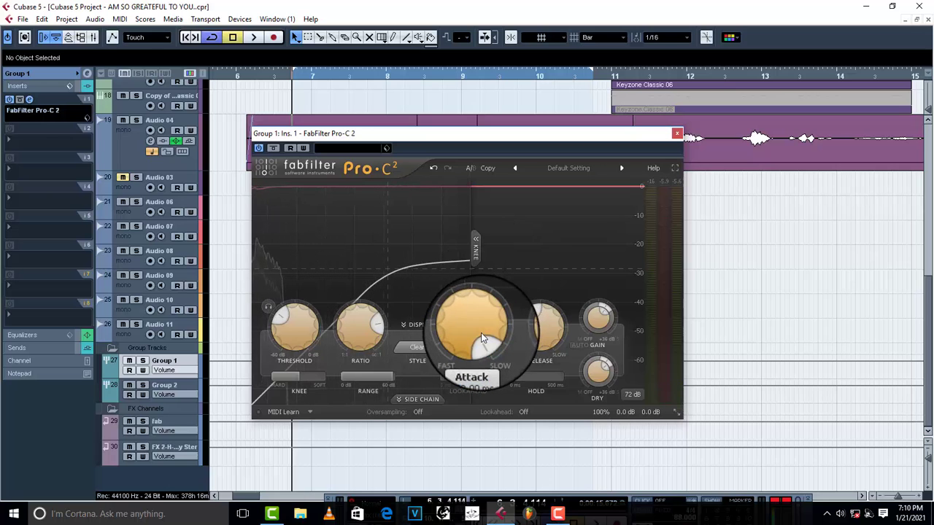
pyautogui.press('space')
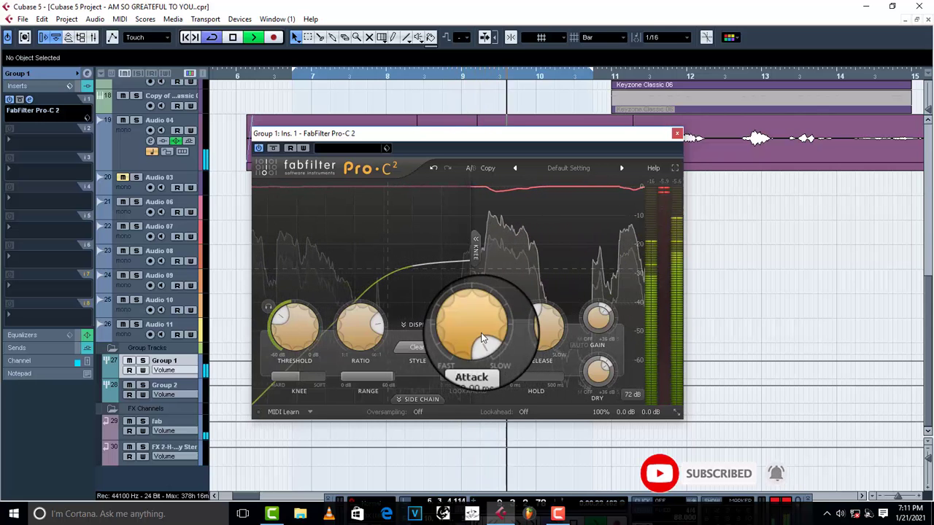
pyautogui.press('space')
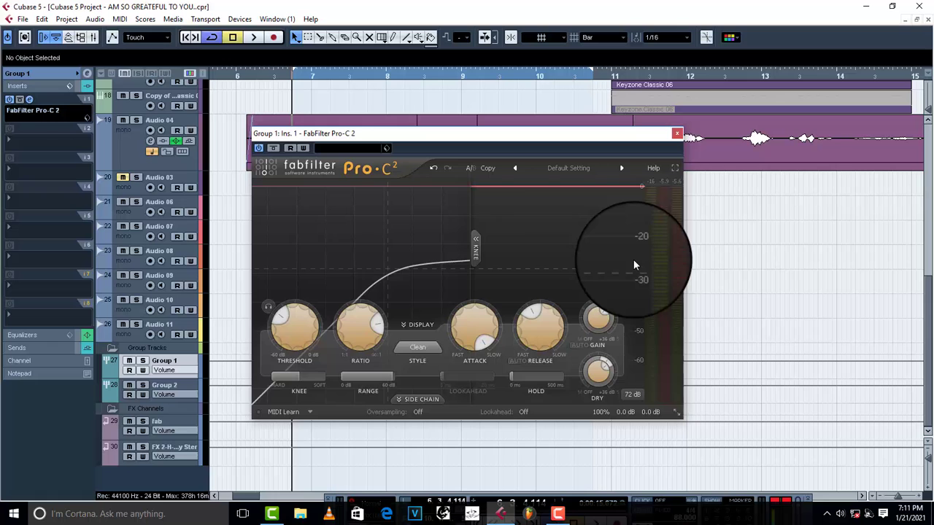
# Turn the compressor's release down toward fast, playing the loop before and after the change.
pyautogui.press('space')
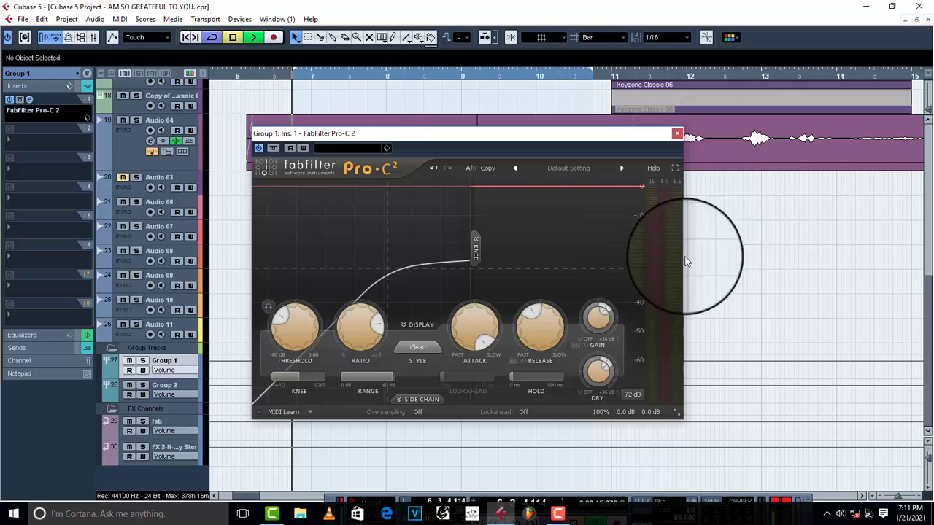
pyautogui.moveTo(534, 315); pyautogui.dragTo(522, 329)
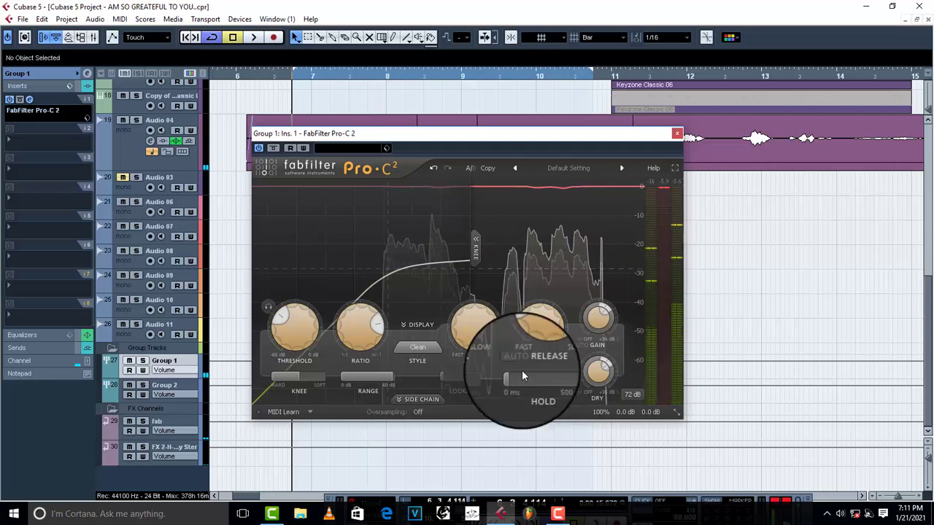
pyautogui.moveTo(535, 385)
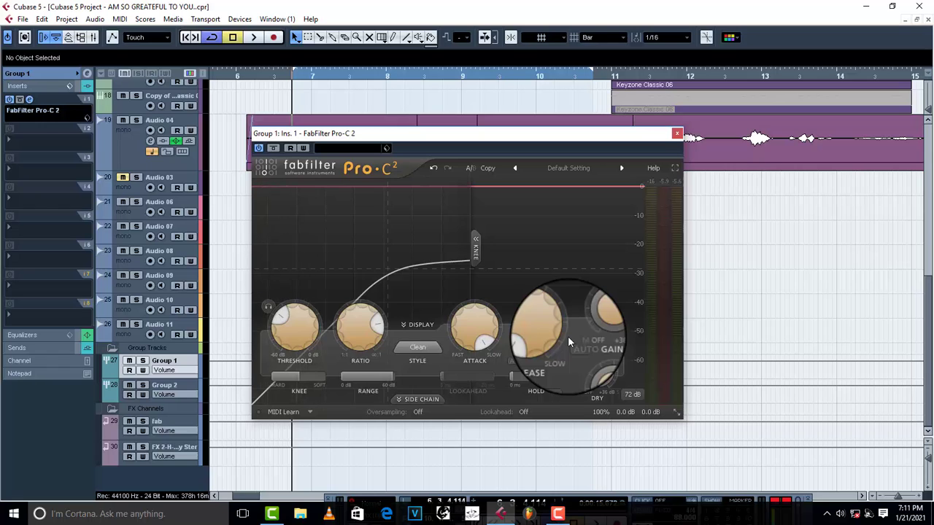
pyautogui.press('space')
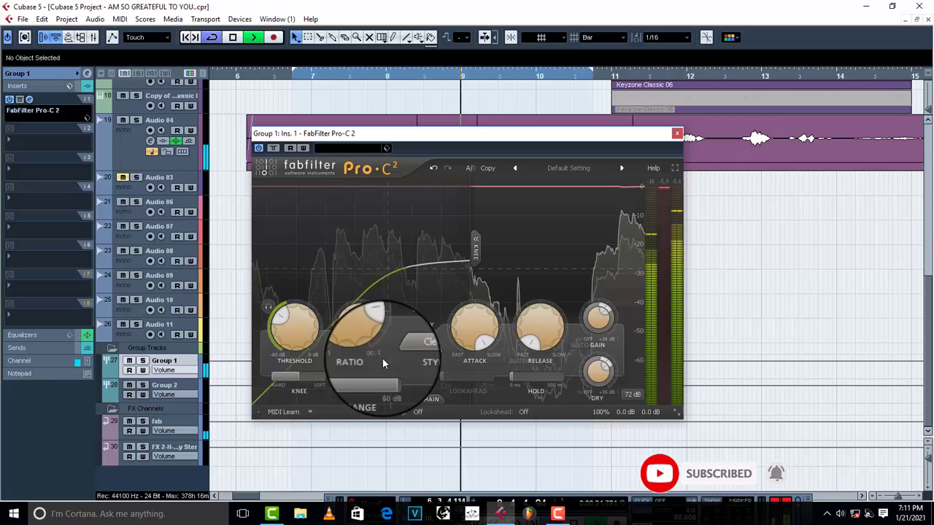
pyautogui.press('space')
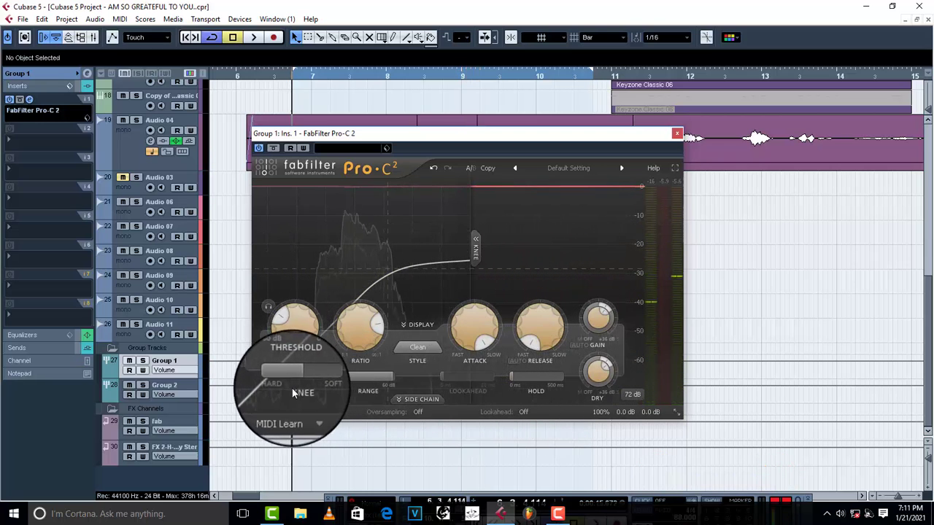
pyautogui.moveTo(304, 384)
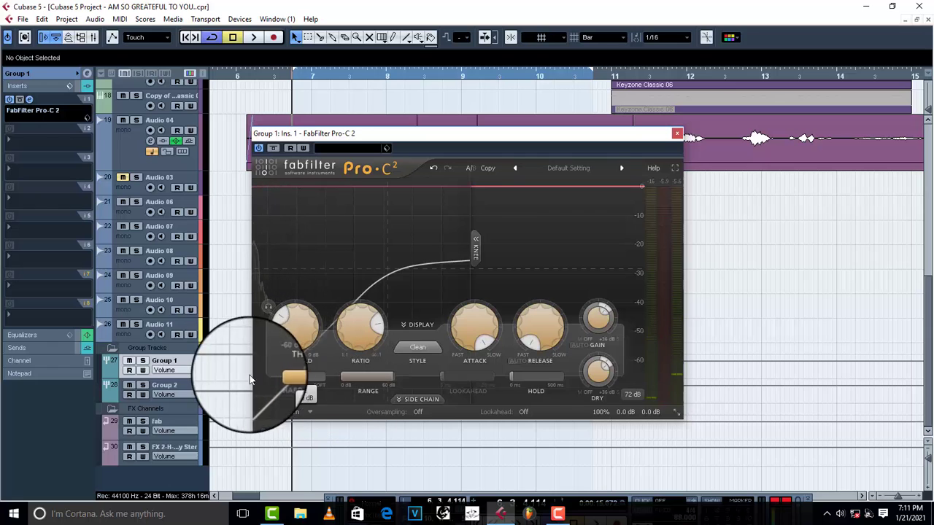
# Switch the compression style to Vocal and audition the loop.
pyautogui.click(425, 346)
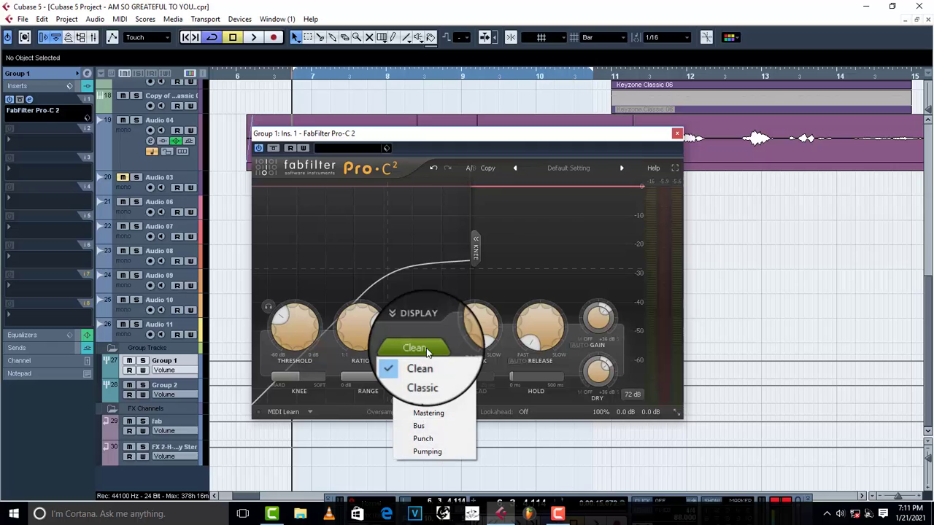
pyautogui.click(428, 404)
pyautogui.press('space')
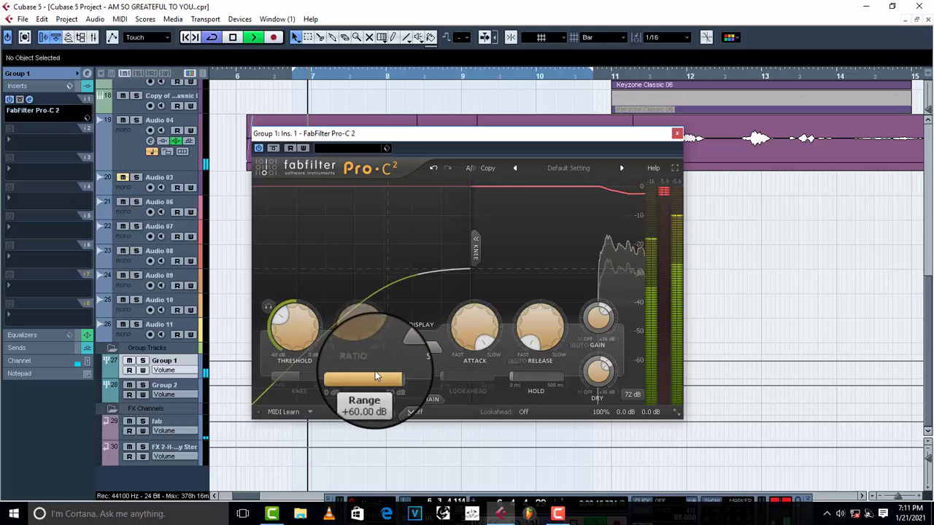
pyautogui.moveTo(375, 371)
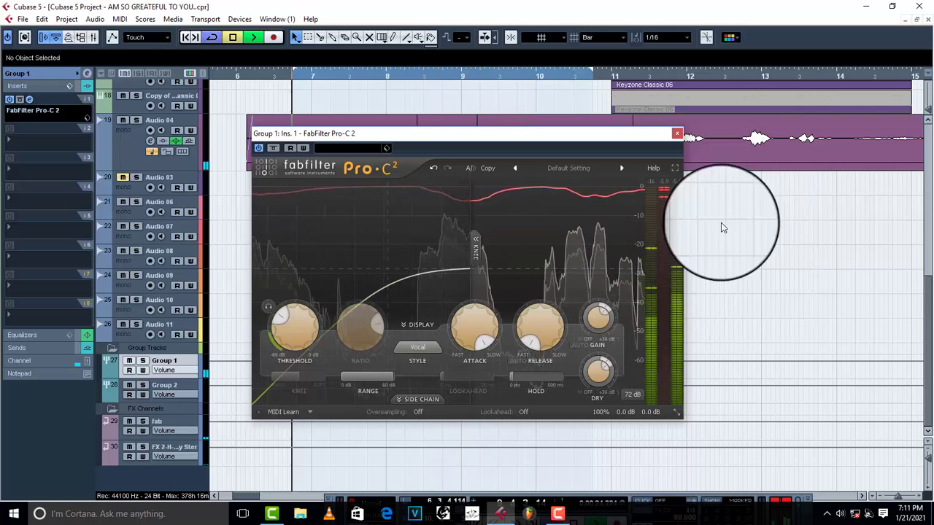
pyautogui.press('space')
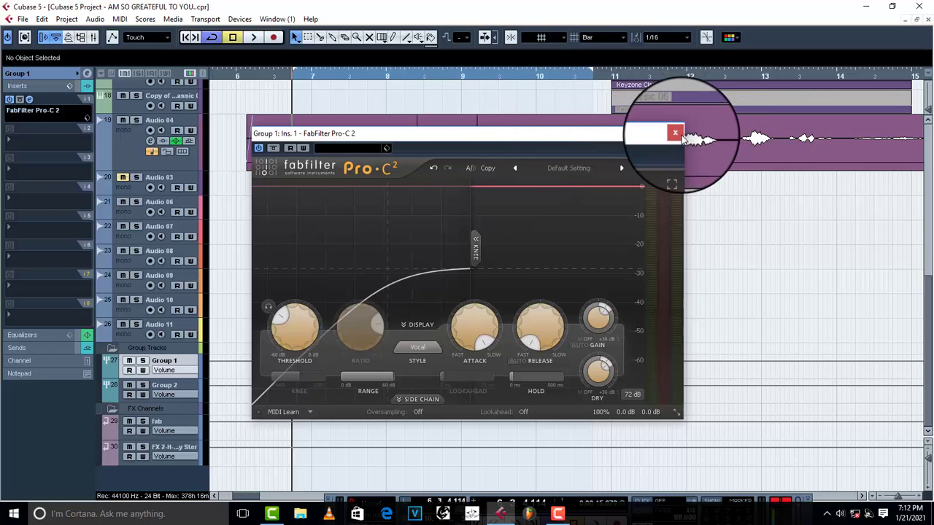
# Close the compressor, insert FabFilter Pro-Q 3 in Group 1's second insert slot and set its display range to 30 dB.
pyautogui.click(677, 135)
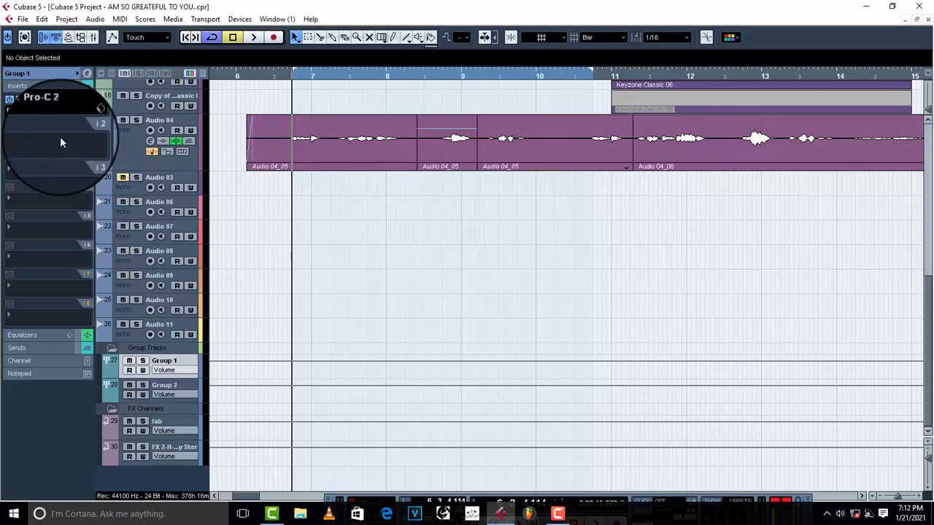
pyautogui.click(33, 111)
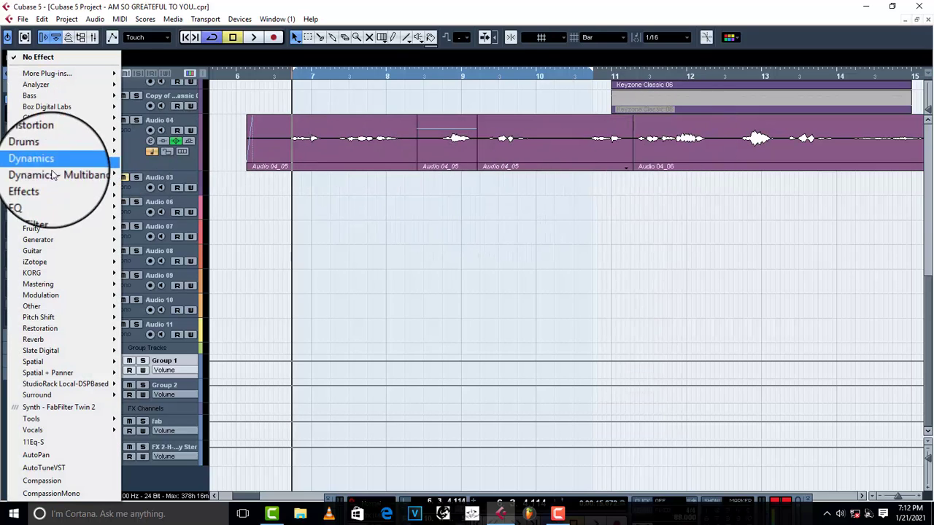
pyautogui.moveTo(73, 207)
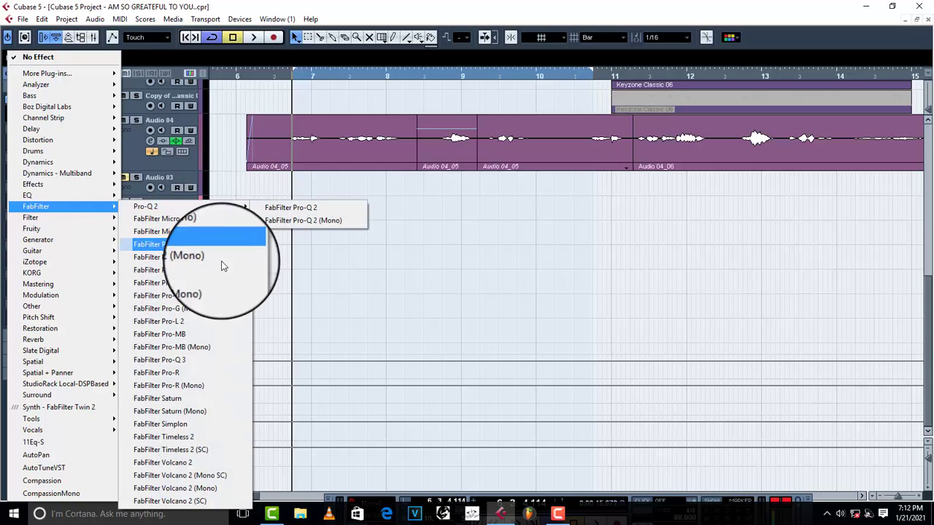
pyautogui.click(213, 361)
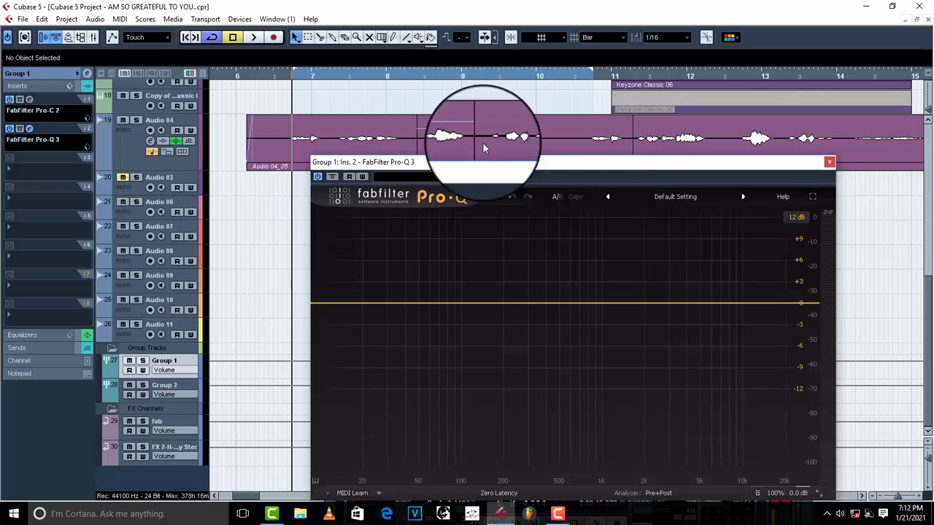
pyautogui.moveTo(619, 164); pyautogui.dragTo(582, 130)
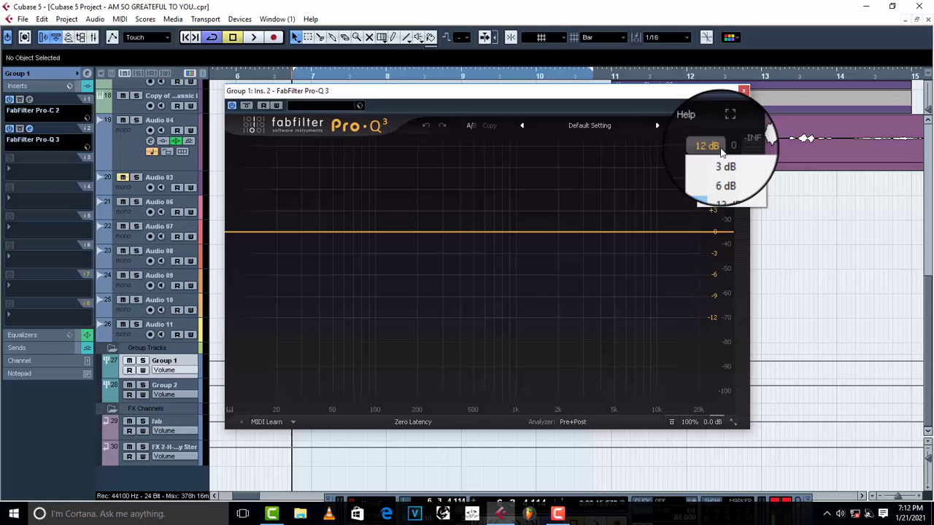
pyautogui.click(718, 200)
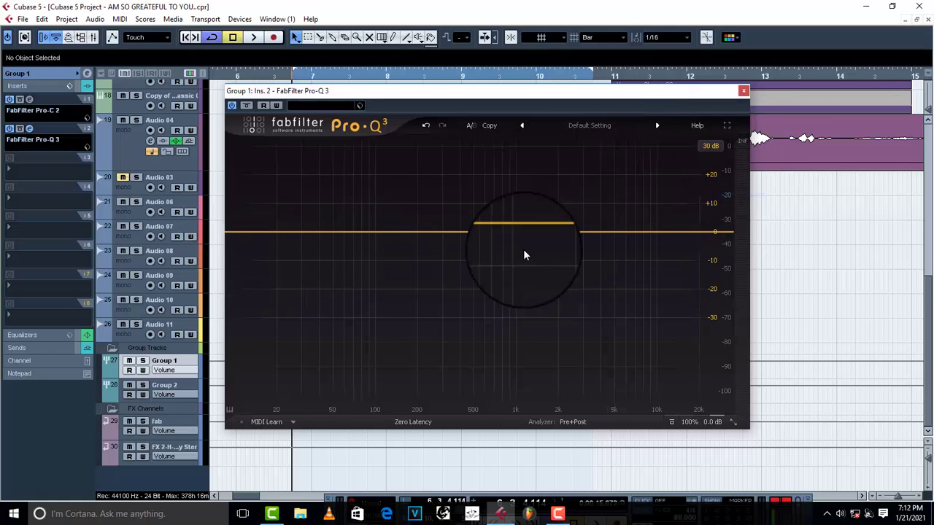
# Add a Low Cut band with a 96 dB/oct slope, placed at about 102 Hz with a Q of about 0.2.
pyautogui.moveTo(247, 248); pyautogui.dragTo(253, 245)
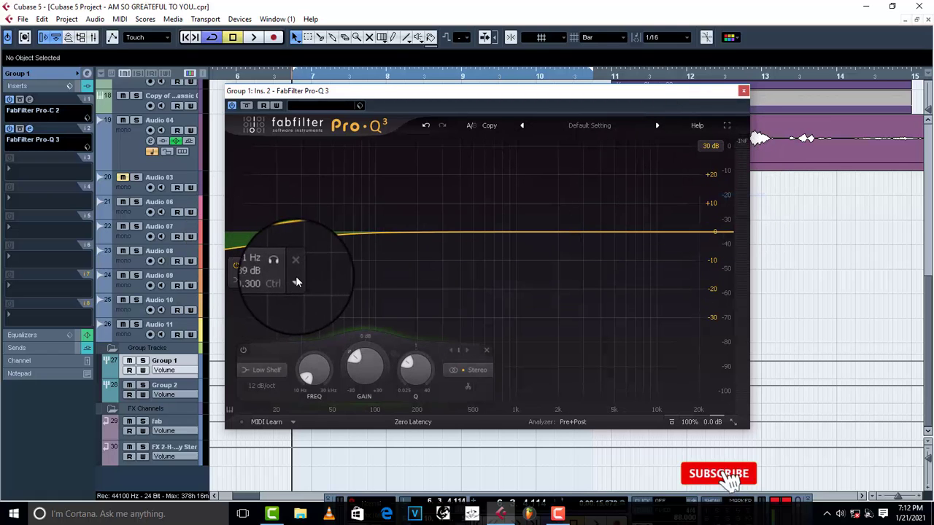
pyautogui.click(295, 280)
pyautogui.moveTo(336, 340)
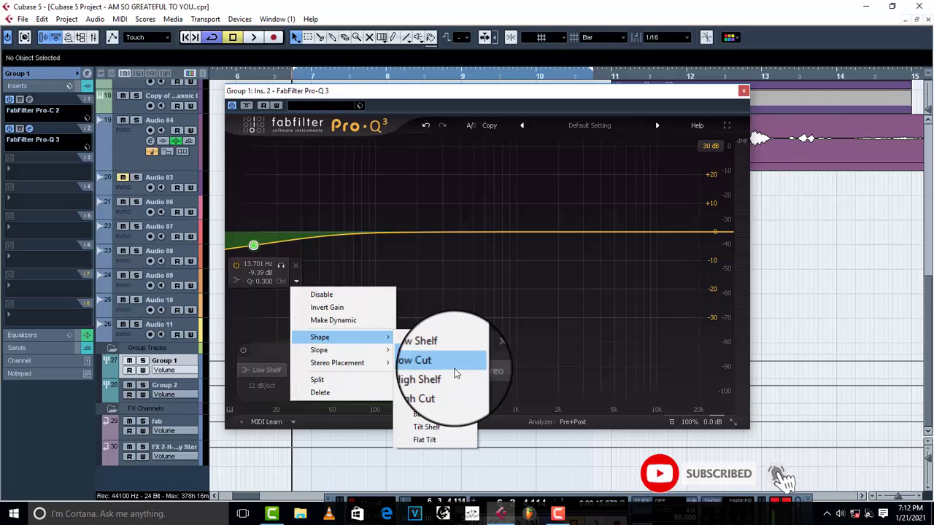
pyautogui.click(435, 357)
pyautogui.click(281, 239)
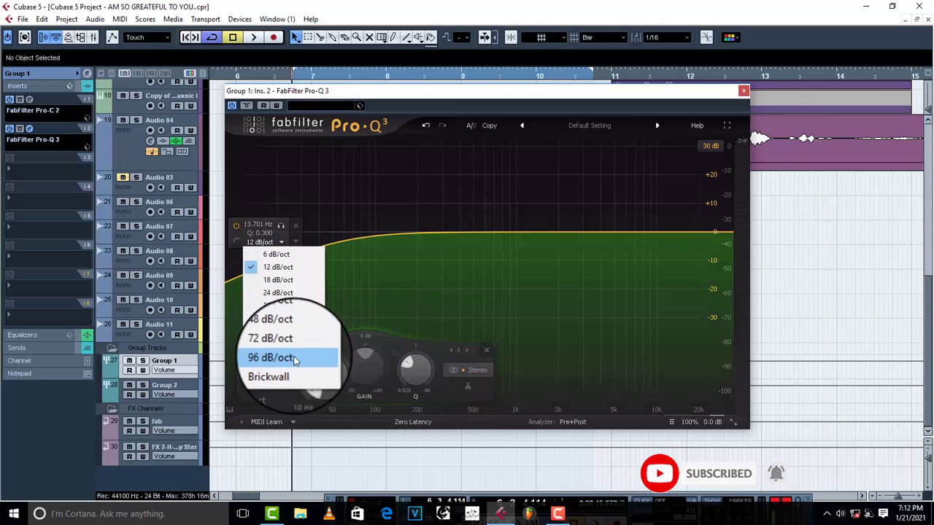
pyautogui.click(306, 356)
pyautogui.moveTo(258, 263); pyautogui.dragTo(351, 271)
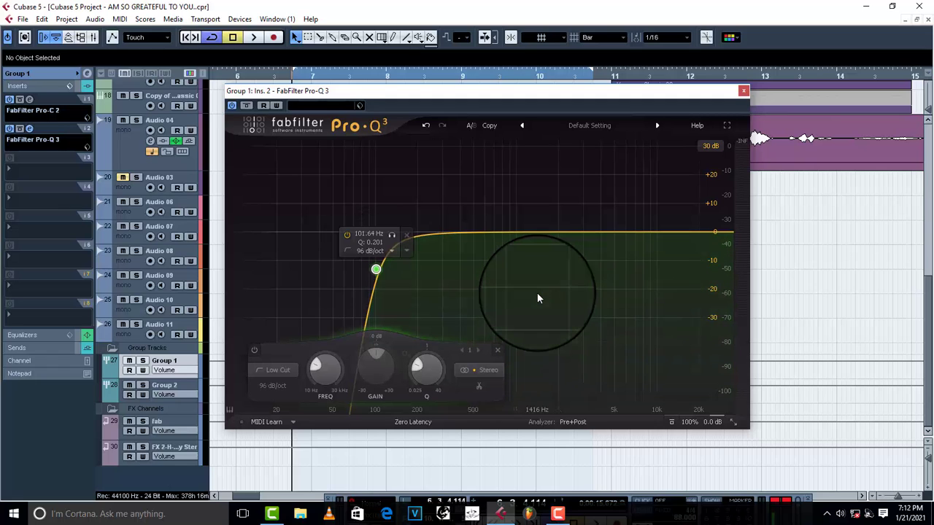
# Compare the loop with Pro-Q 3 active and bypassed, and re-enable the EQ.
pyautogui.press('space')
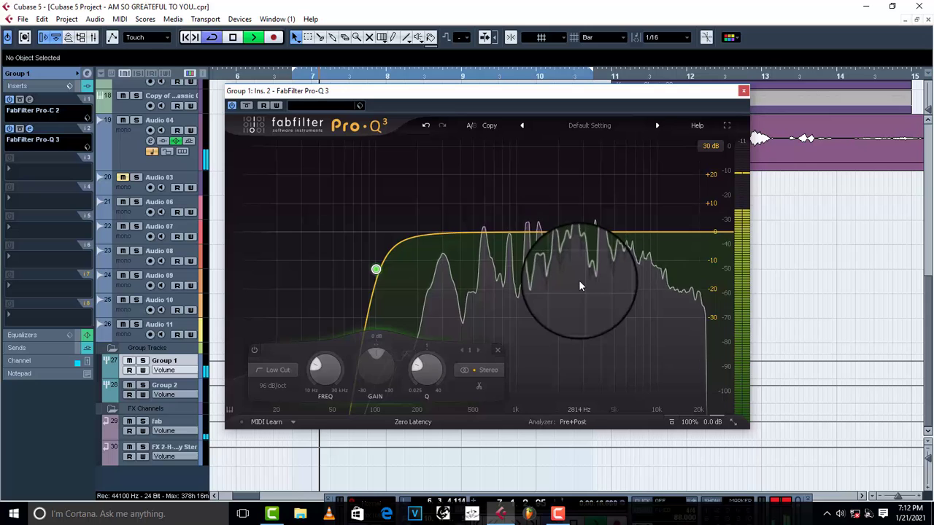
pyautogui.moveTo(579, 280)
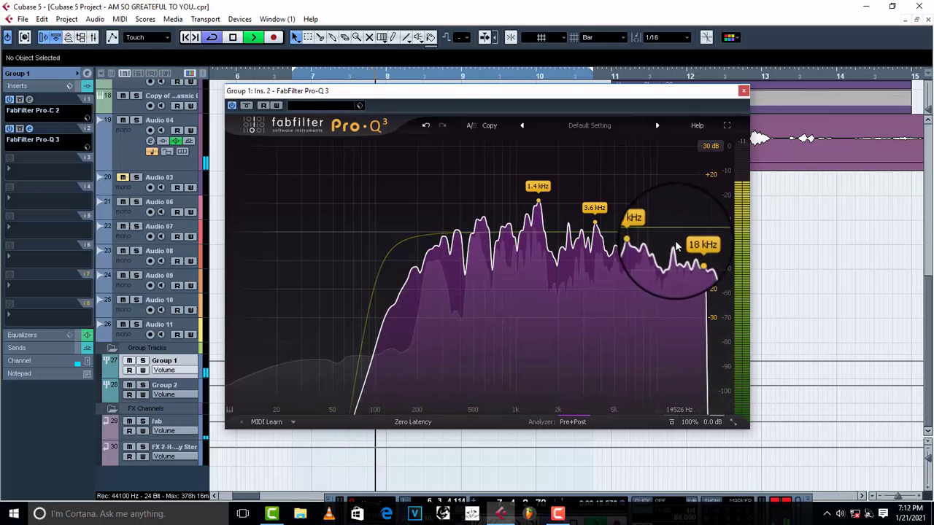
pyautogui.press('space')
pyautogui.click(232, 107)
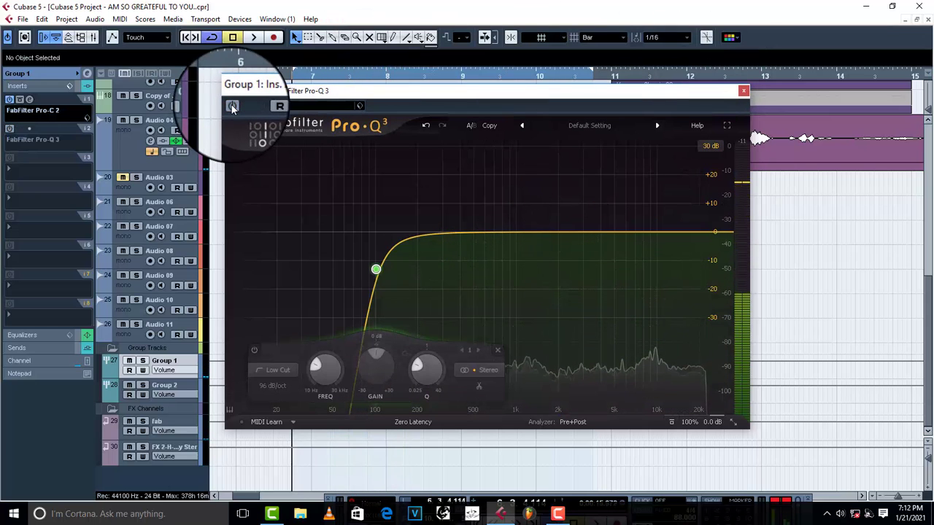
pyautogui.press('space')
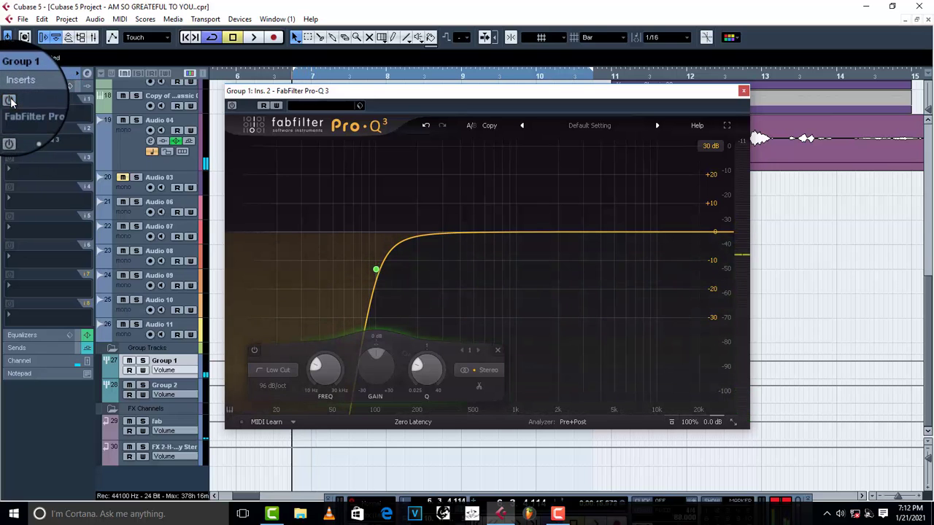
pyautogui.press('space')
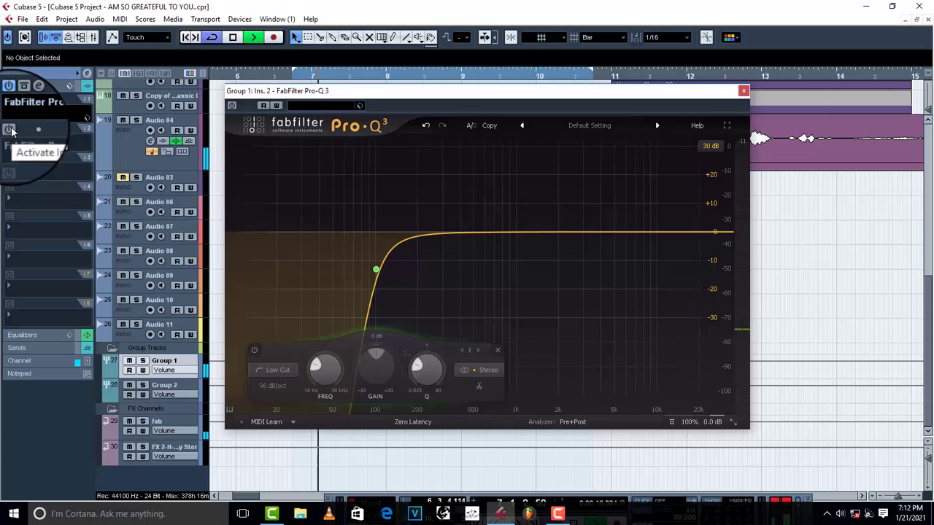
pyautogui.click(11, 130)
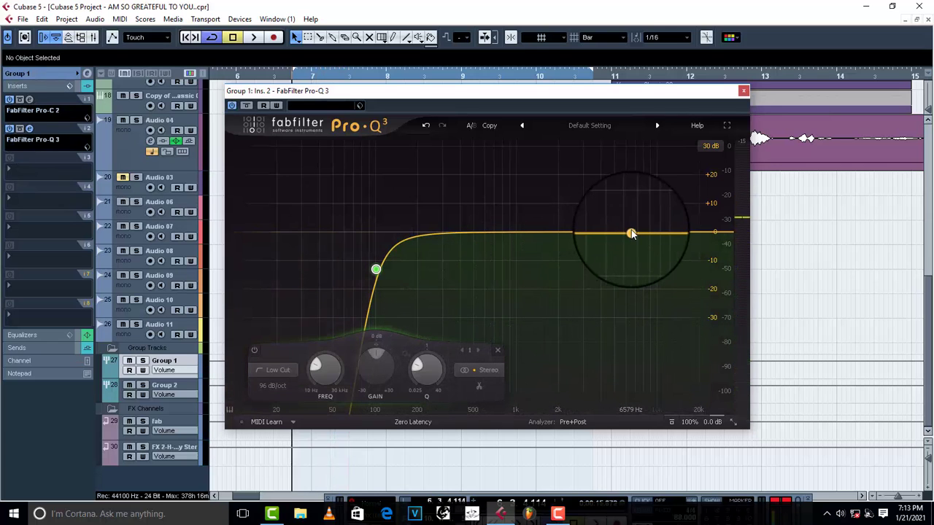
# Add a bell band at about 266 Hz, audition it boosted, set its gain to -3 dB and play the loop.
pyautogui.moveTo(644, 232); pyautogui.dragTo(435, 166)
pyautogui.press('space')
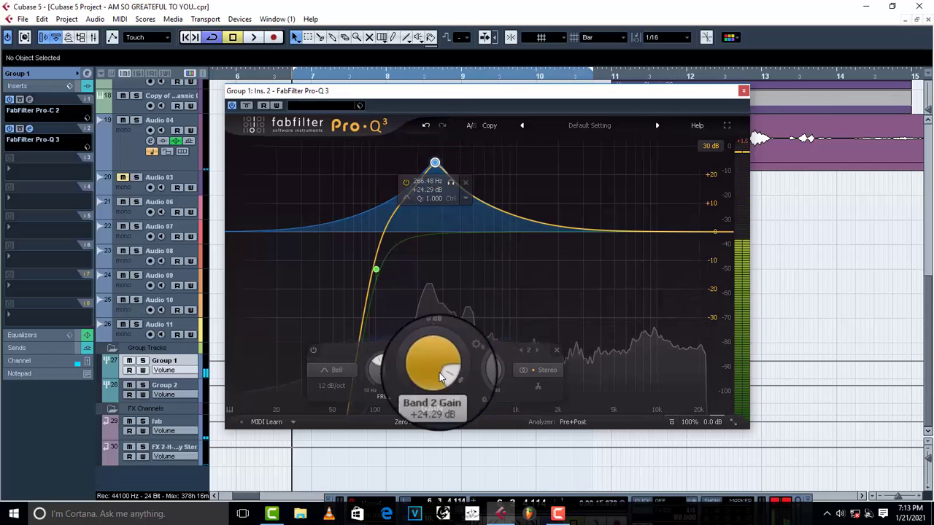
pyautogui.doubleClick(434, 365)
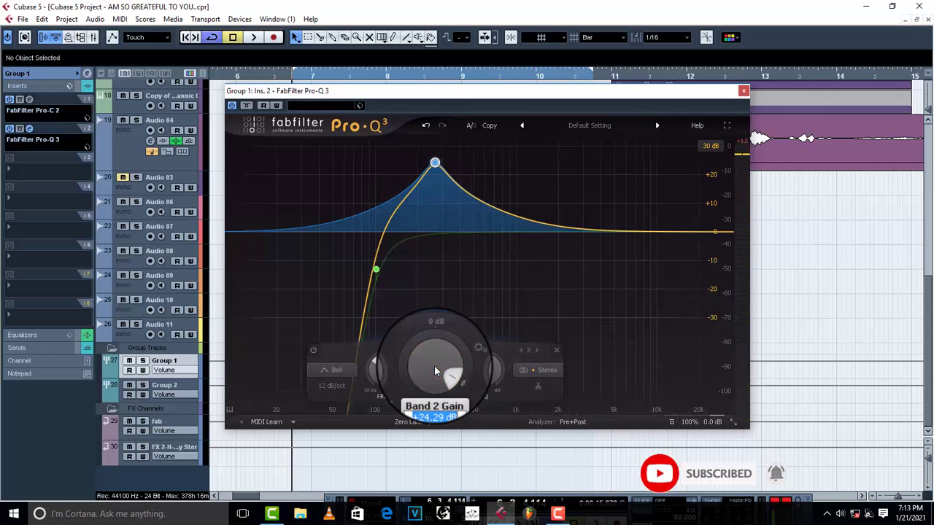
pyautogui.write('-3')
pyautogui.press('Return')
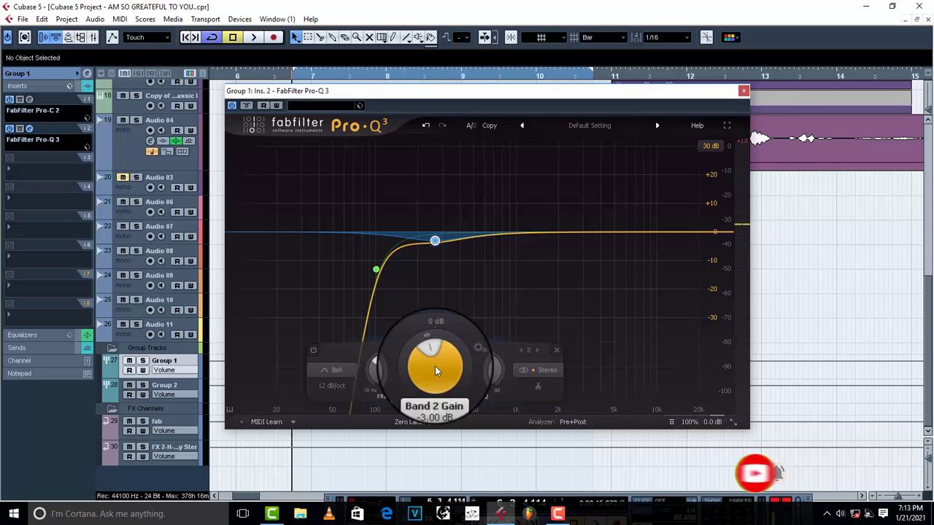
pyautogui.press('space')
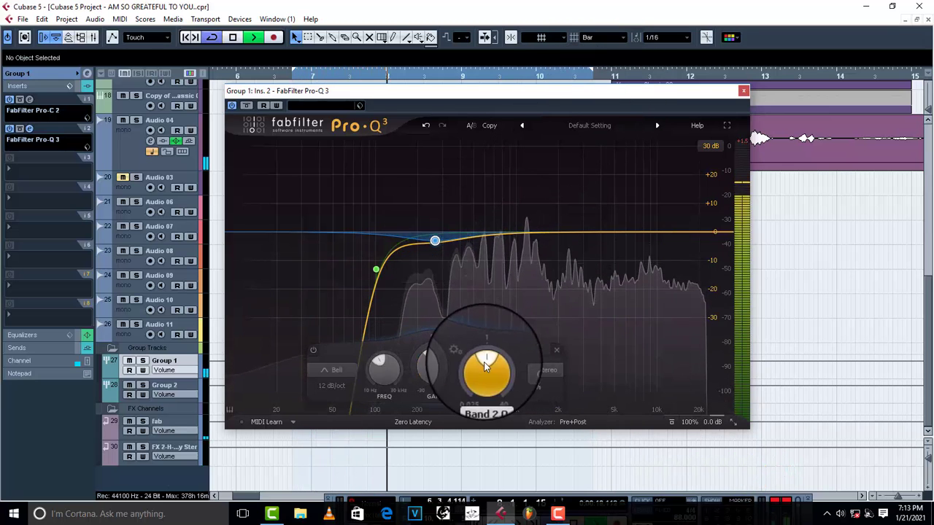
pyautogui.press('space')
# Add a bell band at about 1.3 kHz, audition it boosted 30 dB, and lower its gain to about -2.3 dB.
pyautogui.doubleClick(654, 232)
pyautogui.moveTo(654, 232); pyautogui.dragTo(535, 148)
pyautogui.press('space')
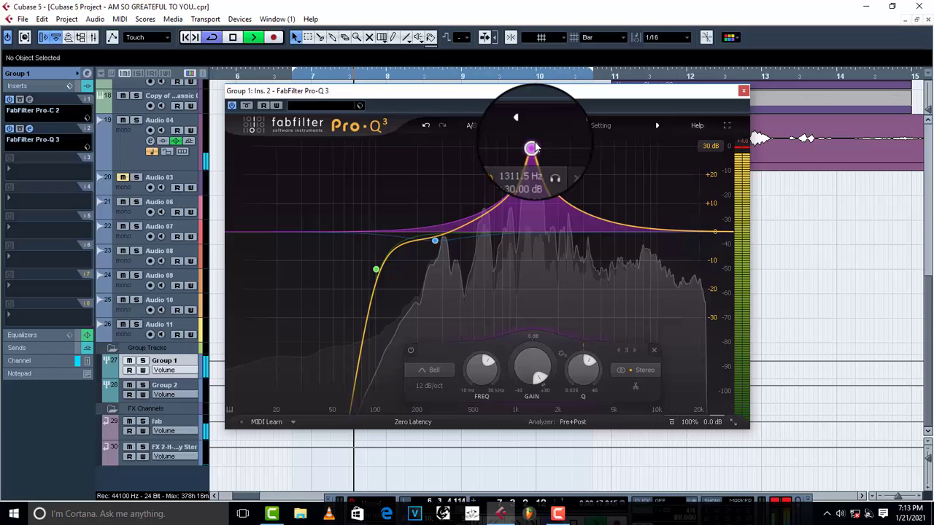
pyautogui.moveTo(531, 379); pyautogui.dragTo(520, 337)
pyautogui.scroll(-2, 515, 353)
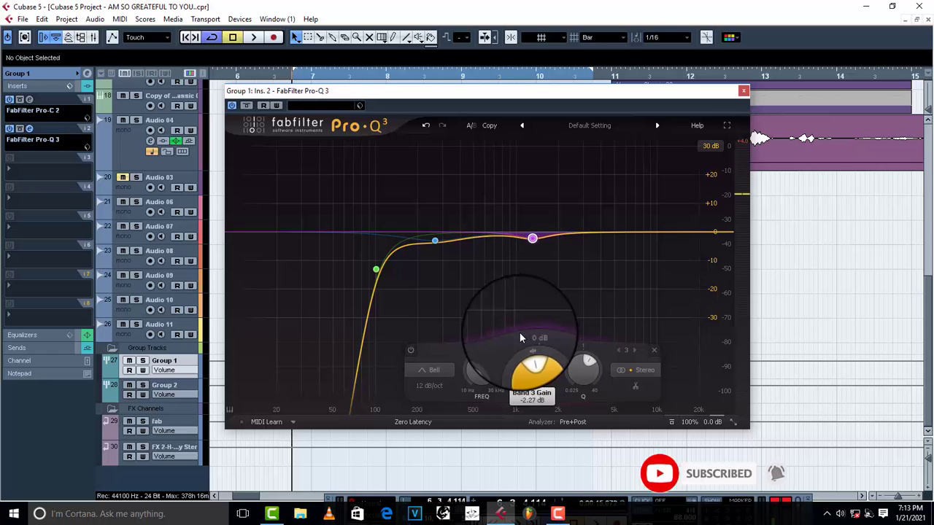
pyautogui.press('space')
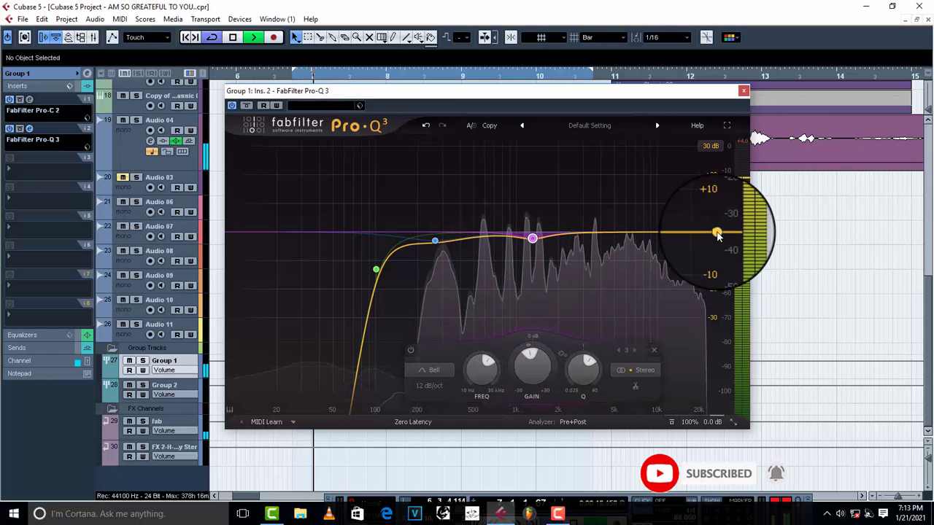
pyautogui.press('space')
# Add a bell band at about 510 Hz, audition it boosted 30 dB, and lower its gain to about -3 dB.
pyautogui.moveTo(646, 218); pyautogui.dragTo(475, 128)
pyautogui.press('space')
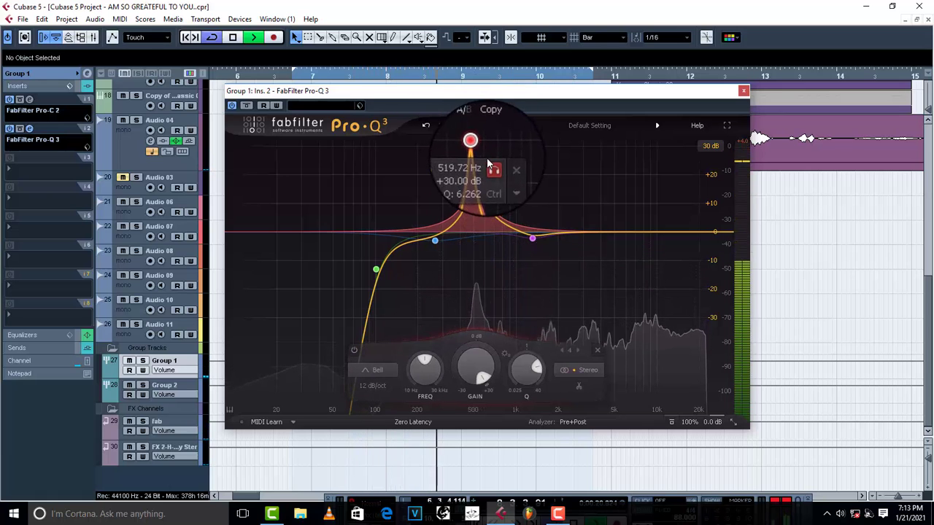
pyautogui.moveTo(608, 374)
pyautogui.press('space')
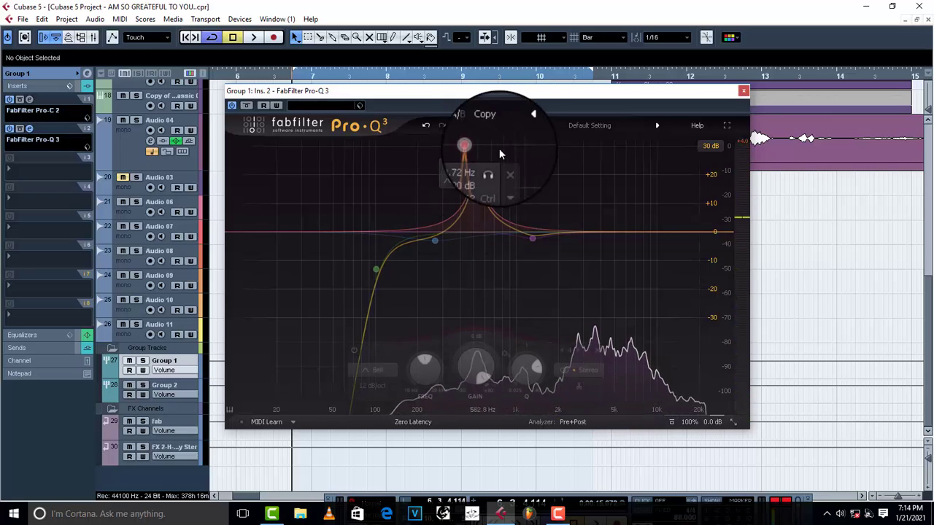
pyautogui.moveTo(475, 146); pyautogui.dragTo(467, 254)
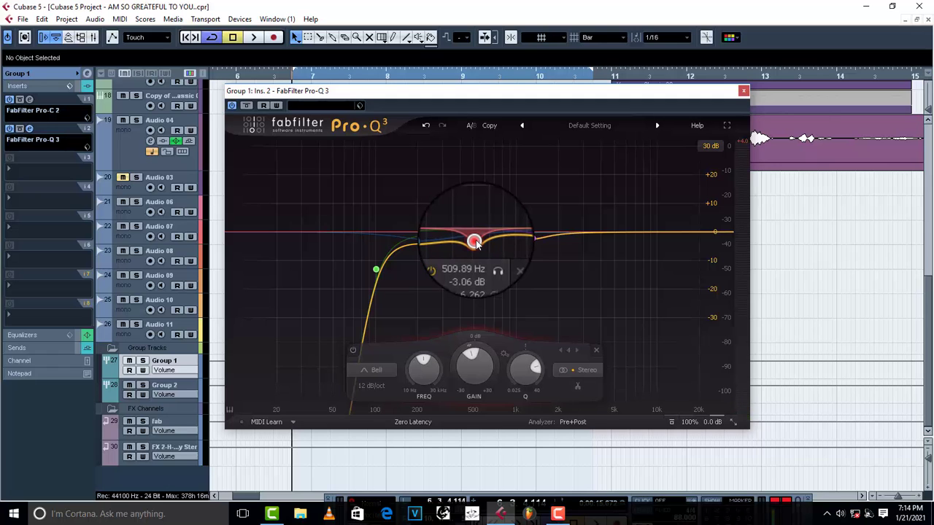
pyautogui.press('space')
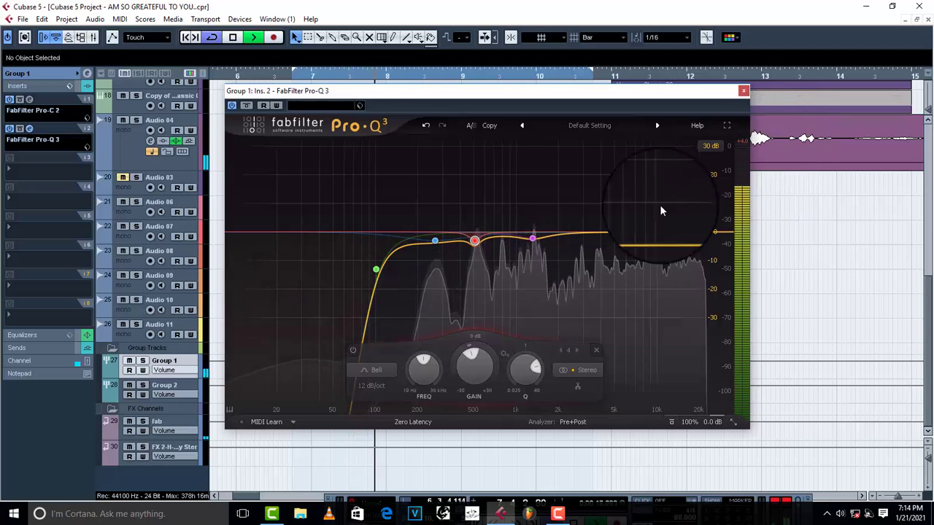
# Move the Low Cut band down to about 82 Hz with a Q of about 0.15 and play the loop.
pyautogui.click(375, 270)
pyautogui.press('space')
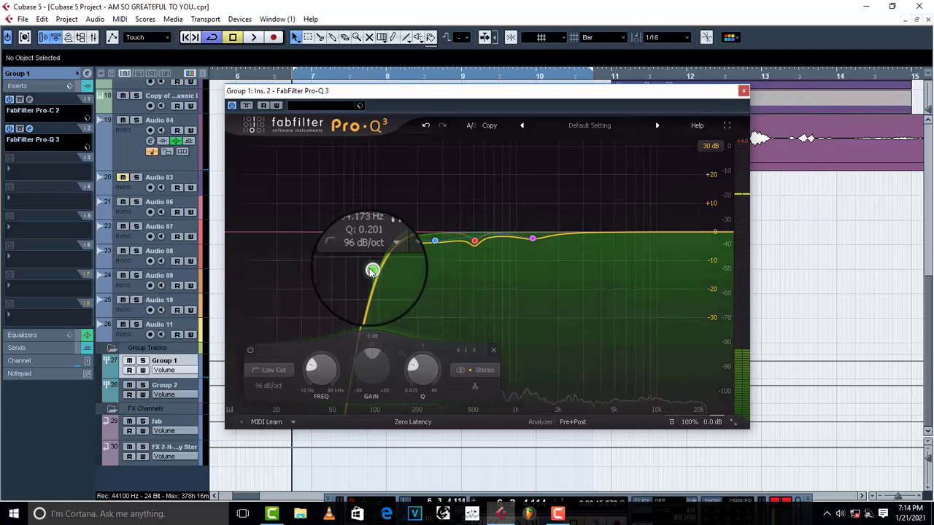
pyautogui.moveTo(372, 271); pyautogui.dragTo(364, 278)
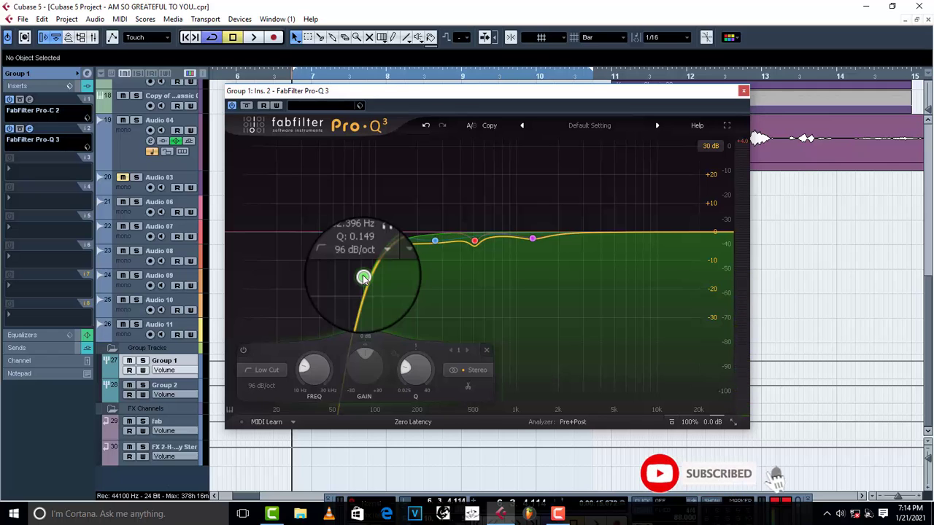
pyautogui.press('space')
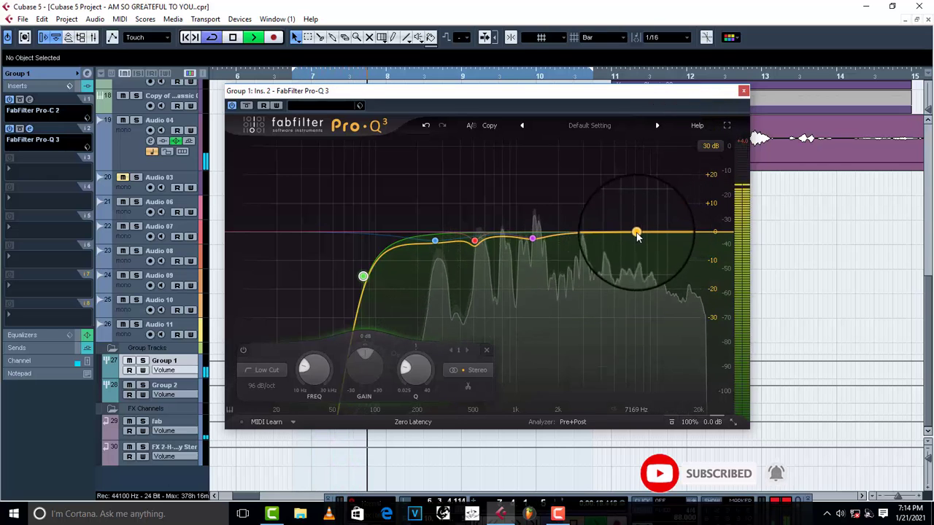
pyautogui.press('space')
# Add a bell band at about 2.3 kHz, audition it boosted 30 dB, and lower its gain to about -2 dB.
pyautogui.moveTo(636, 233); pyautogui.dragTo(631, 182)
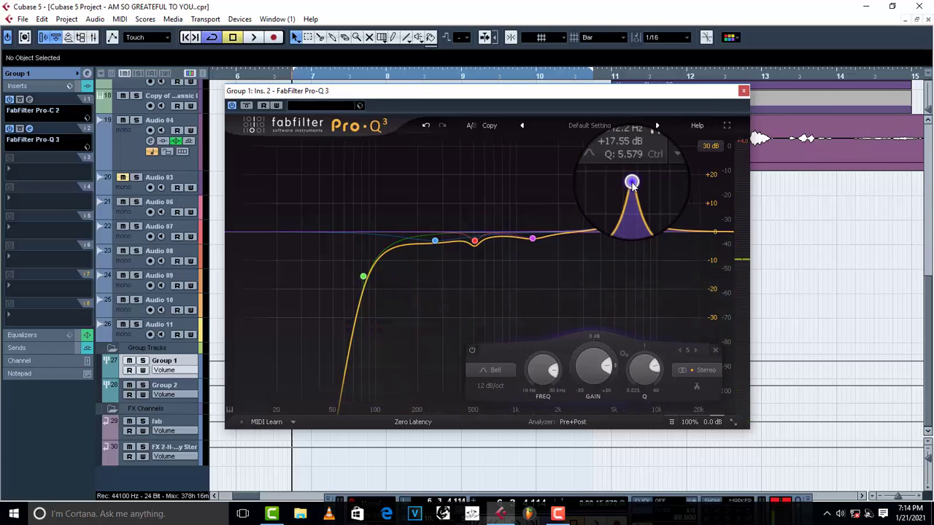
pyautogui.moveTo(622, 179); pyautogui.dragTo(574, 146)
pyautogui.moveTo(572, 148)
pyautogui.mouseDown()
pyautogui.moveTo(582, 146)
pyautogui.moveTo(567, 148)
pyautogui.mouseUp()
pyautogui.press('space')
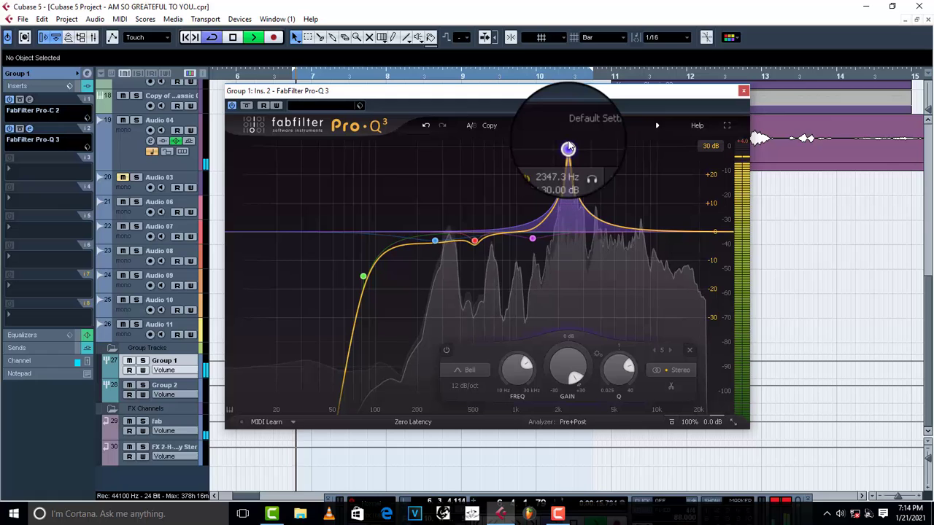
pyautogui.click(569, 351)
pyautogui.moveTo(572, 349); pyautogui.dragTo(551, 328)
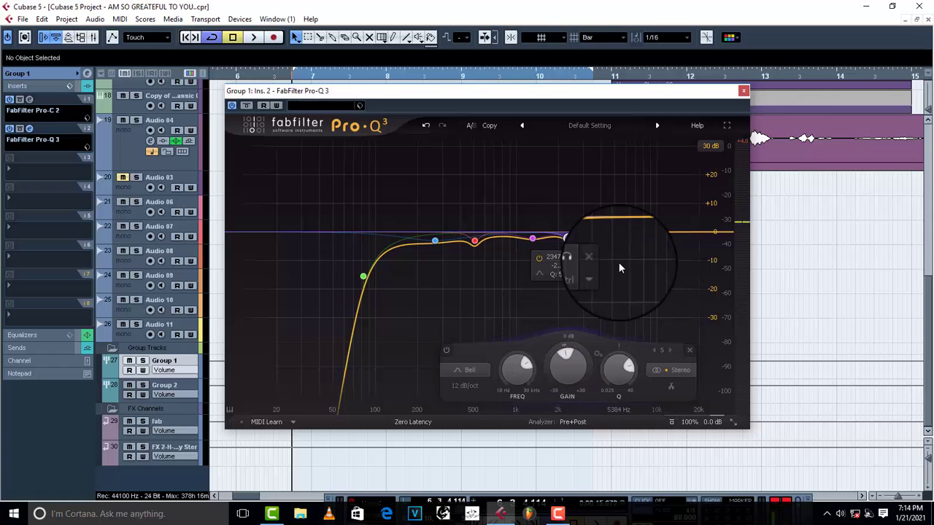
pyautogui.press('space')
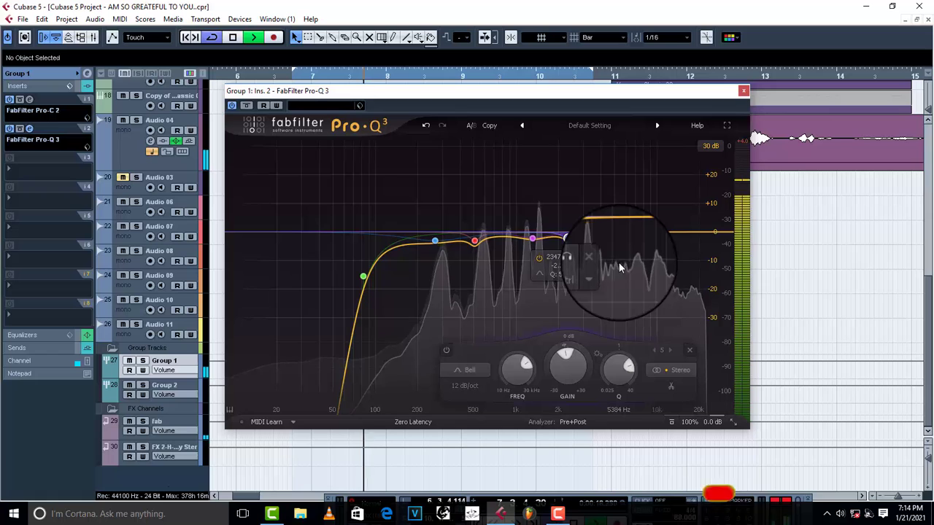
pyautogui.press('space')
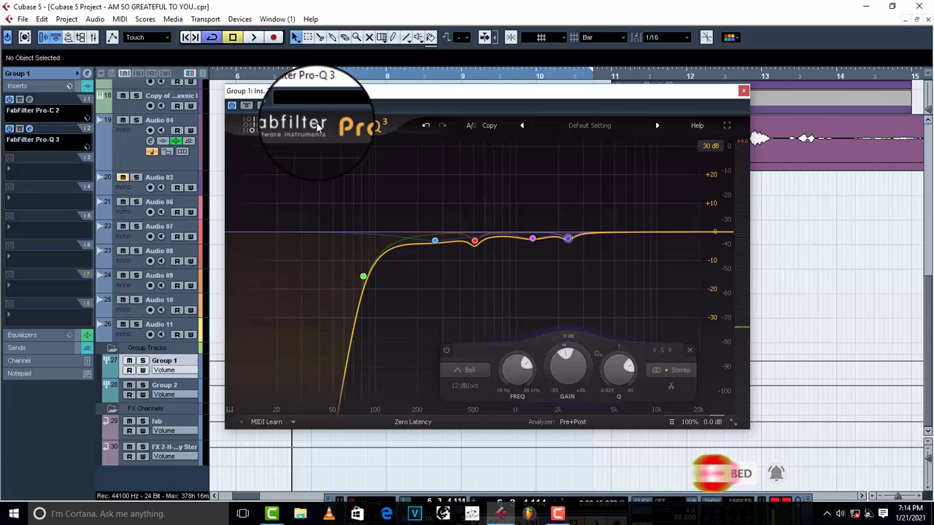
# Compare the loop with the finished Pro-Q 3 curve bypassed and active, leaving the EQ enabled.
pyautogui.click(230, 106)
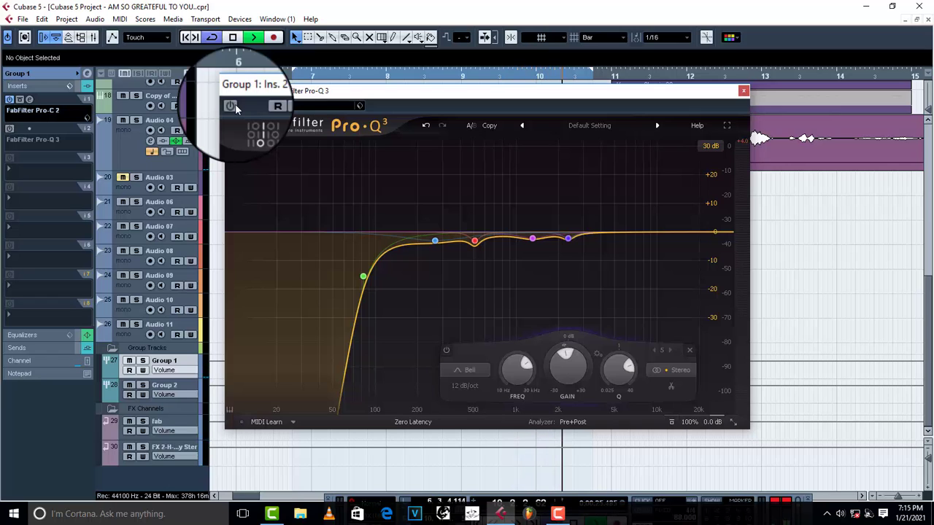
pyautogui.press('space')
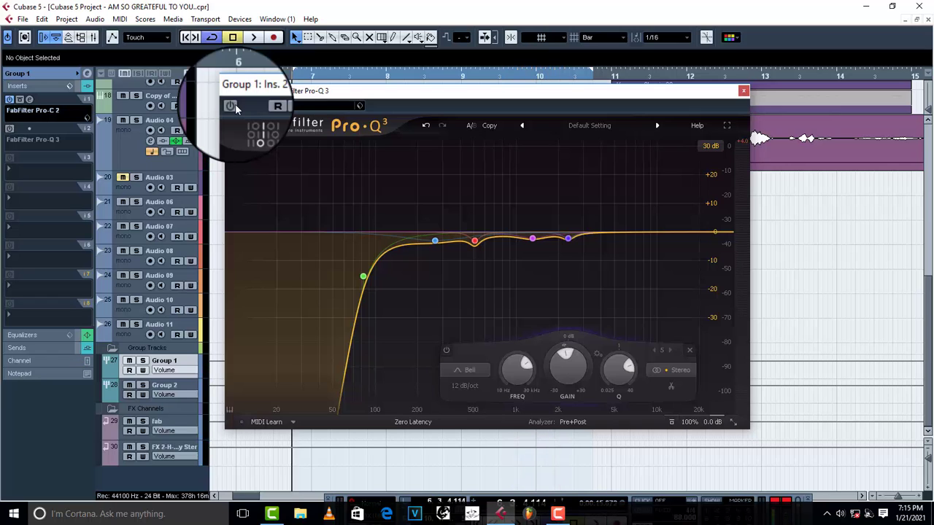
pyautogui.click(231, 107)
pyautogui.press('space')
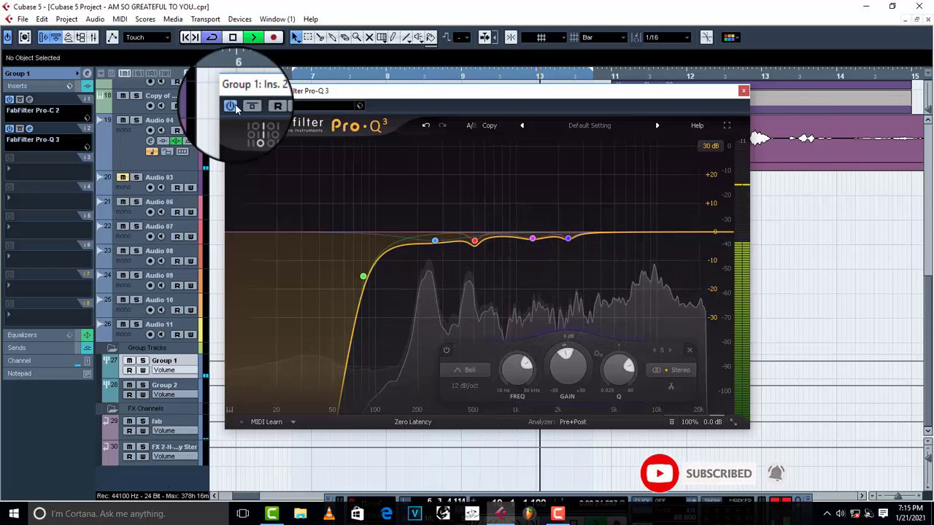
pyautogui.press('space')
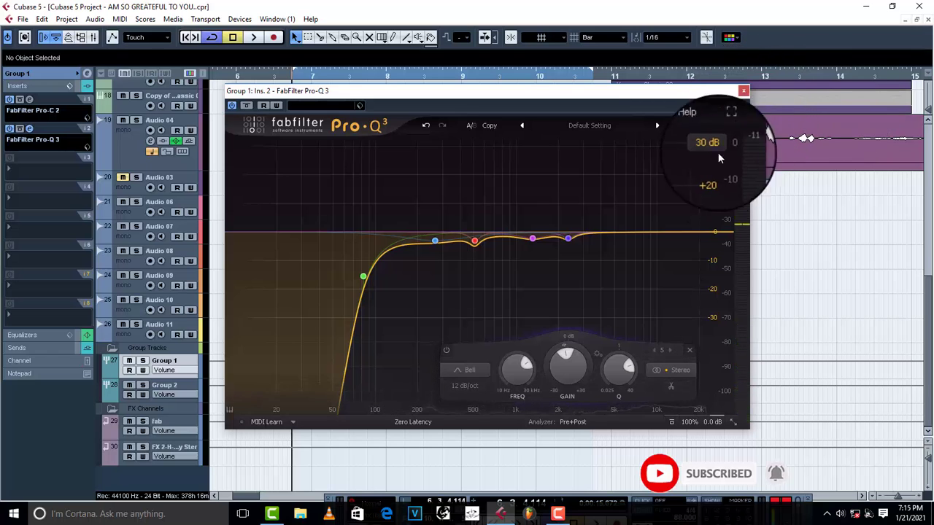
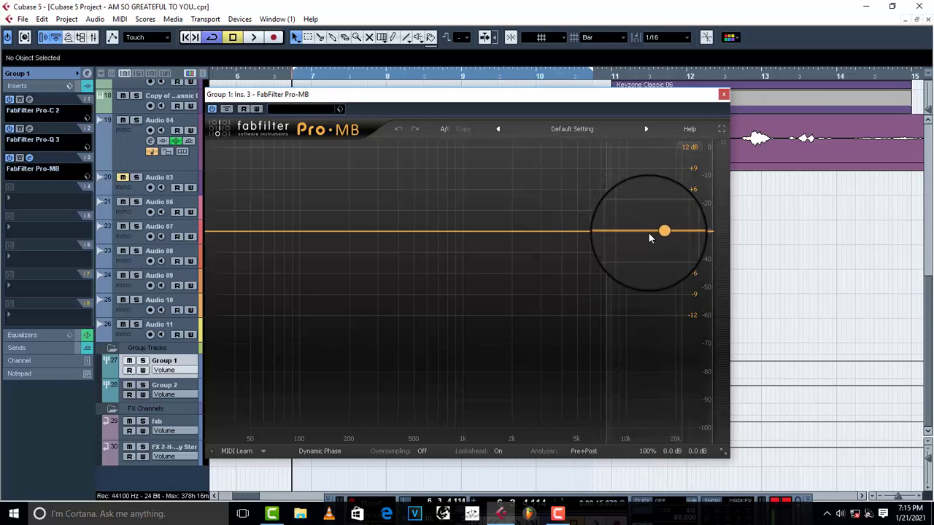
# Add a Pro-MB high band at 15 kHz raised by about 5 dB and play the loop.
pyautogui.moveTo(649, 231)
pyautogui.mouseDown()
pyautogui.moveTo(657, 189)
pyautogui.moveTo(658, 198)
pyautogui.mouseUp()
pyautogui.press('space')
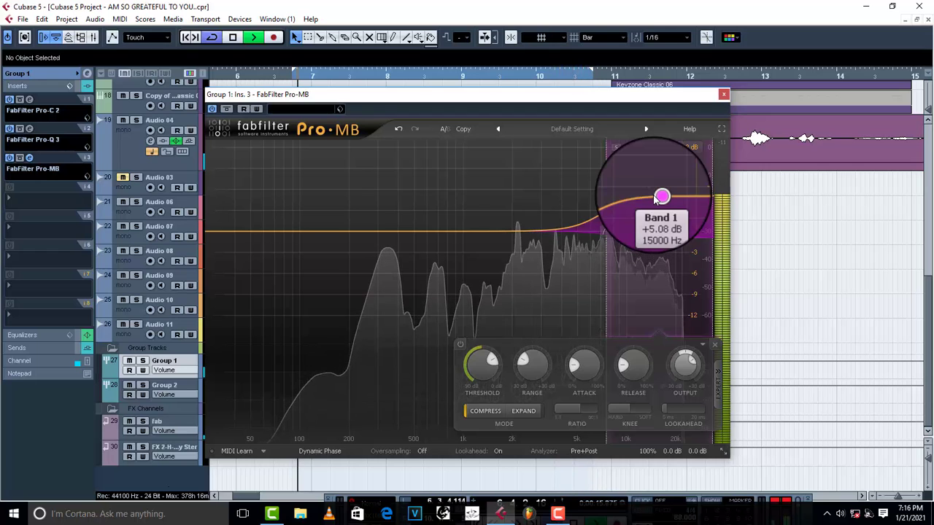
pyautogui.press('space')
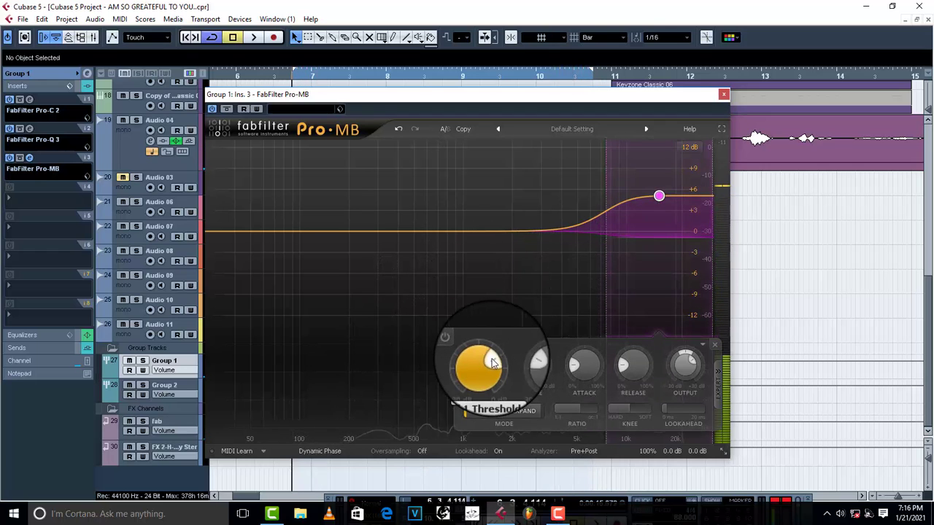
# Lower the Pro-MB high band's threshold during loop playback, listen to the loop again, and close the plug-in.
pyautogui.press('space')
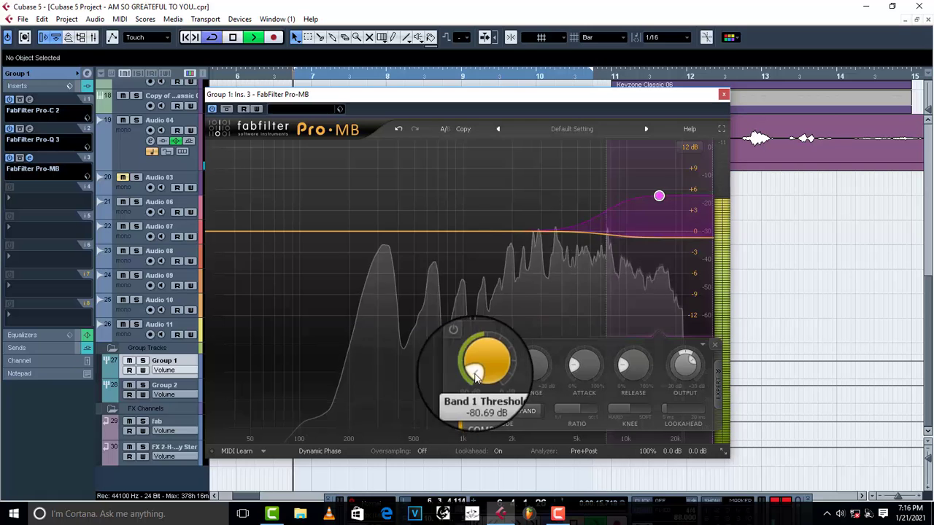
pyautogui.moveTo(474, 377)
pyautogui.mouseDown()
pyautogui.moveTo(493, 333)
pyautogui.moveTo(503, 365)
pyautogui.moveTo(488, 338)
pyautogui.moveTo(469, 349)
pyautogui.moveTo(473, 364)
pyautogui.mouseUp()
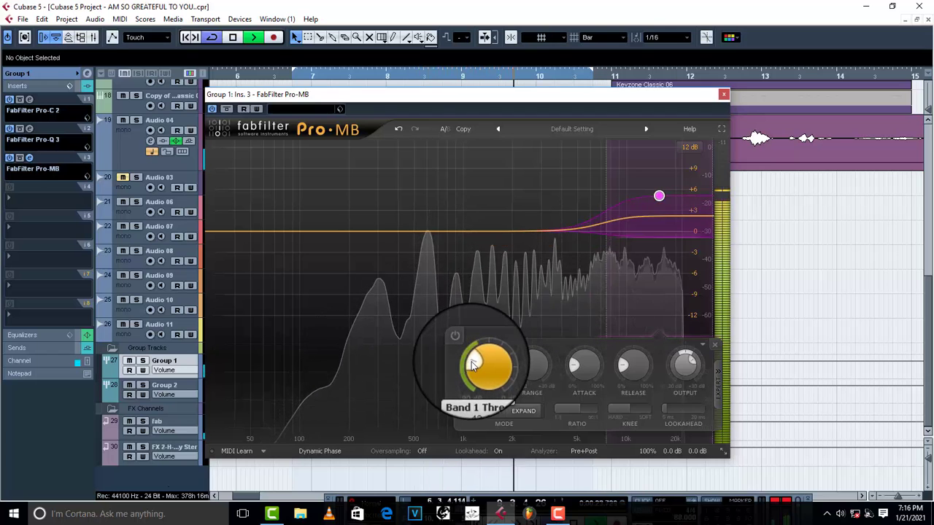
pyautogui.press('space')
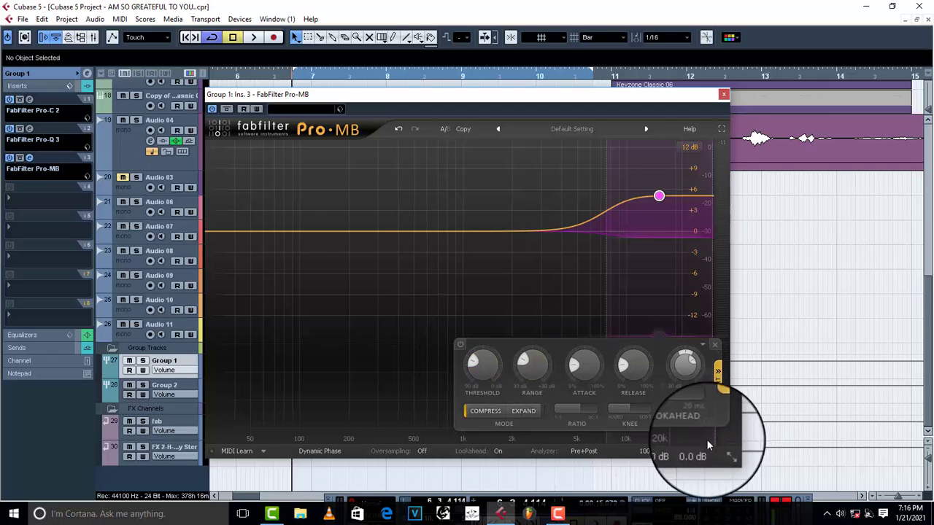
pyautogui.moveTo(679, 439)
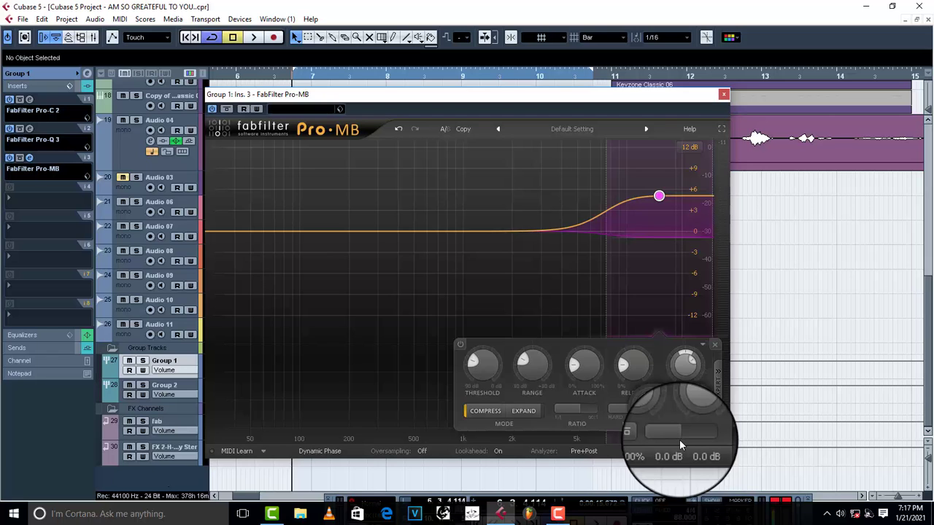
pyautogui.press('space')
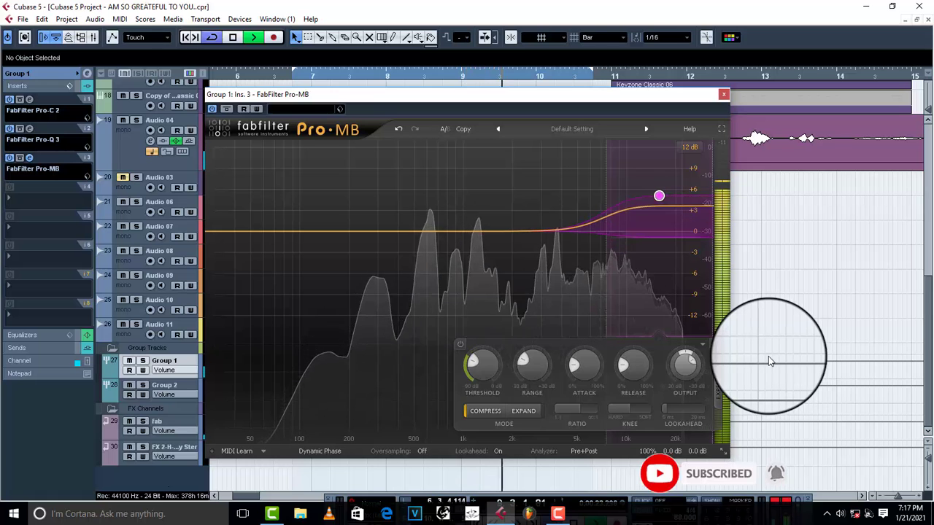
pyautogui.press('space')
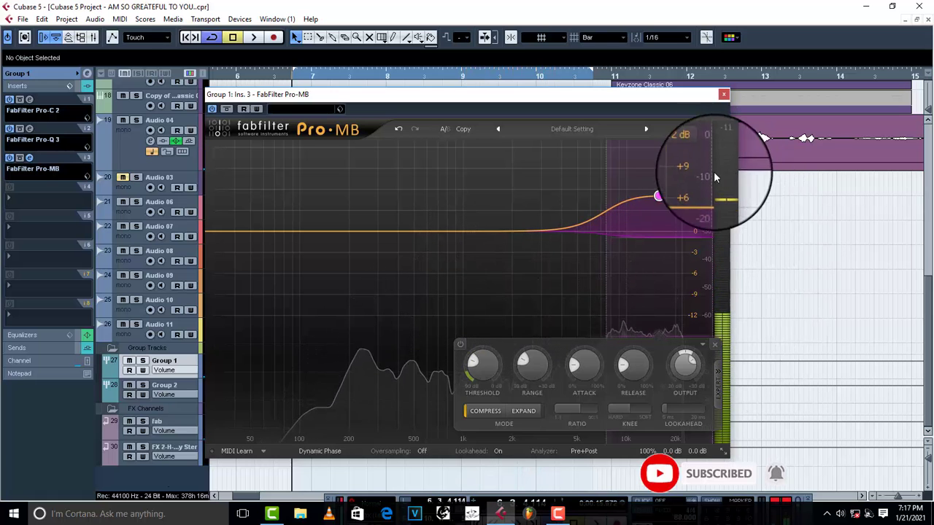
pyautogui.click(725, 94)
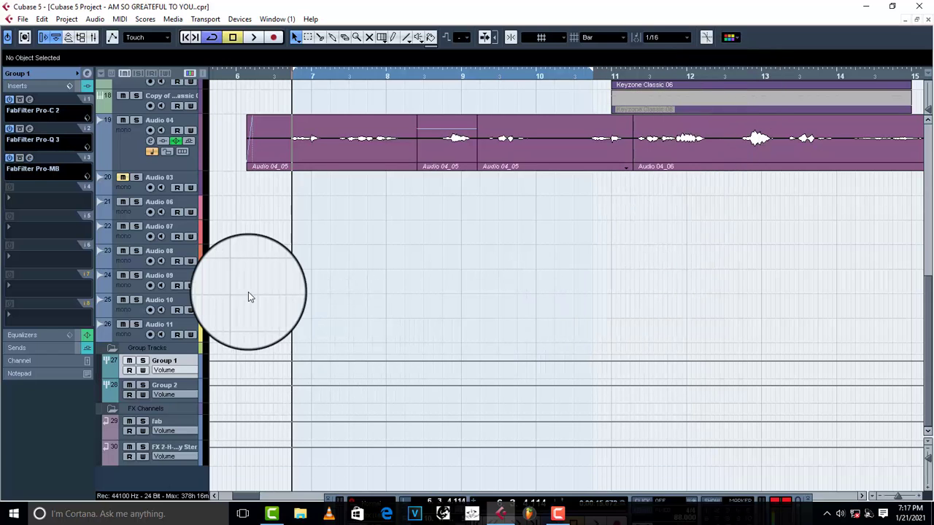
# Load FabFilter Pro-DS into the fourth insert slot of Group 1.
pyautogui.click(19, 195)
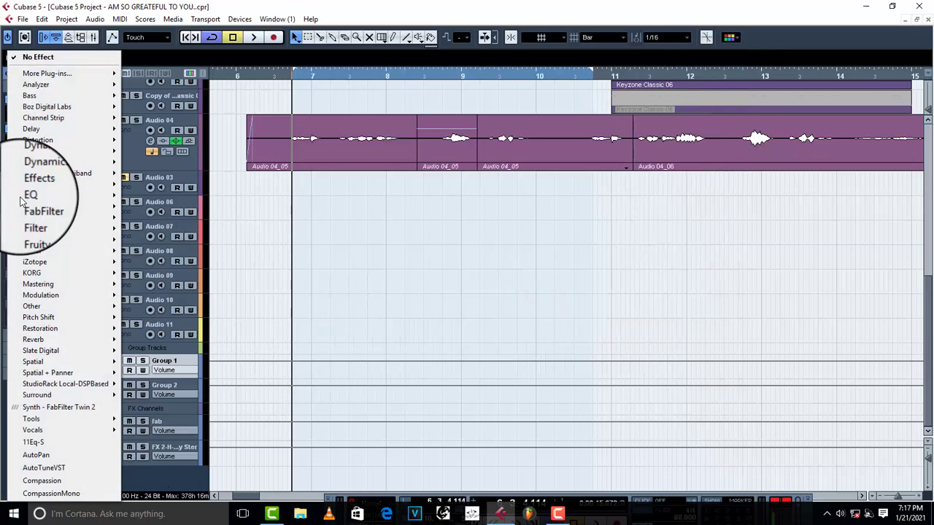
pyautogui.moveTo(78, 212)
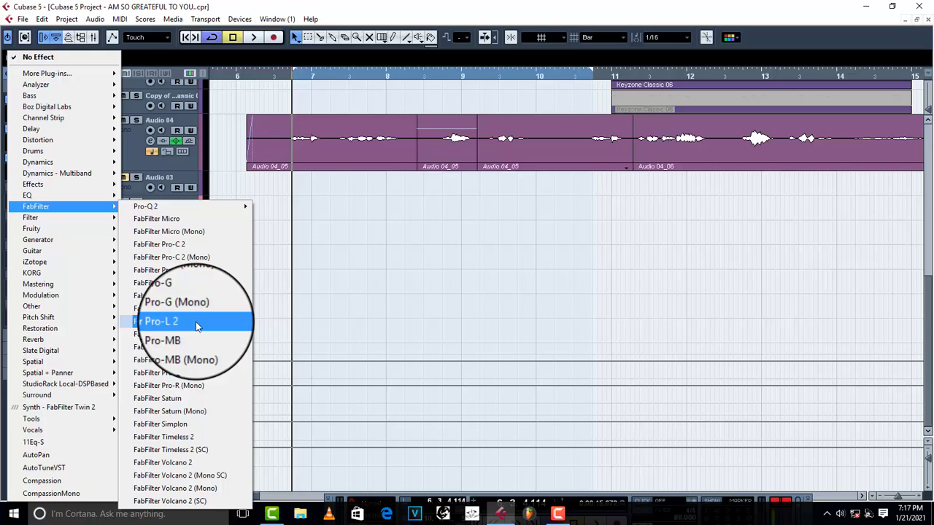
pyautogui.click(195, 267)
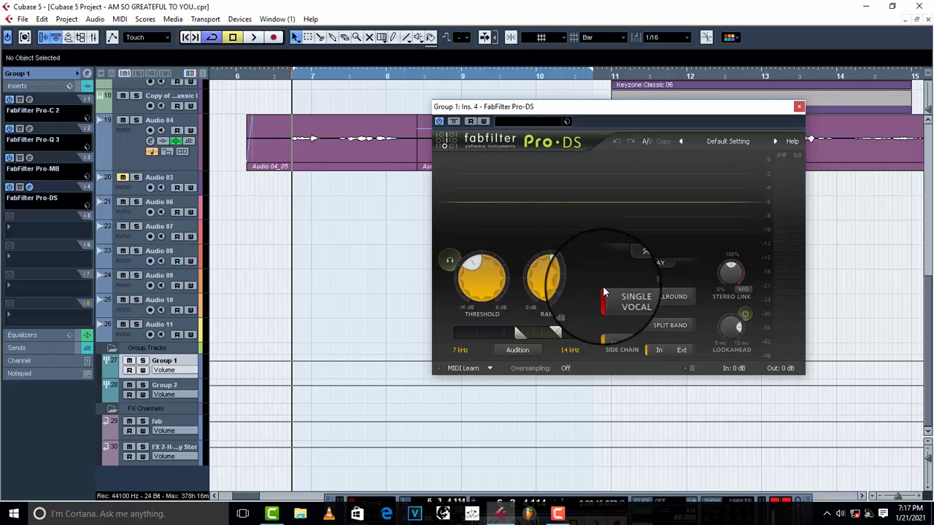
# Set the Pro-DS detection range to about 5 kHz to 8.88 kHz while auditioning the loop.
pyautogui.press('space')
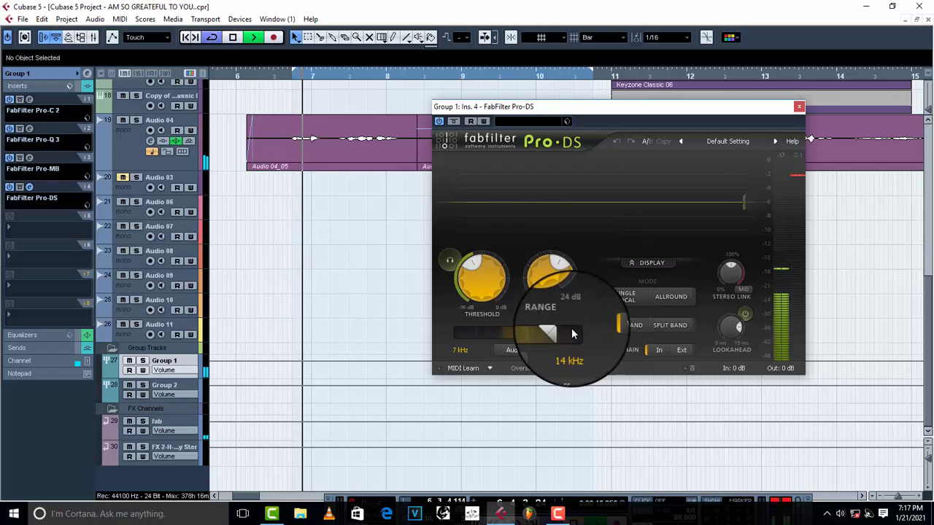
pyautogui.press('space')
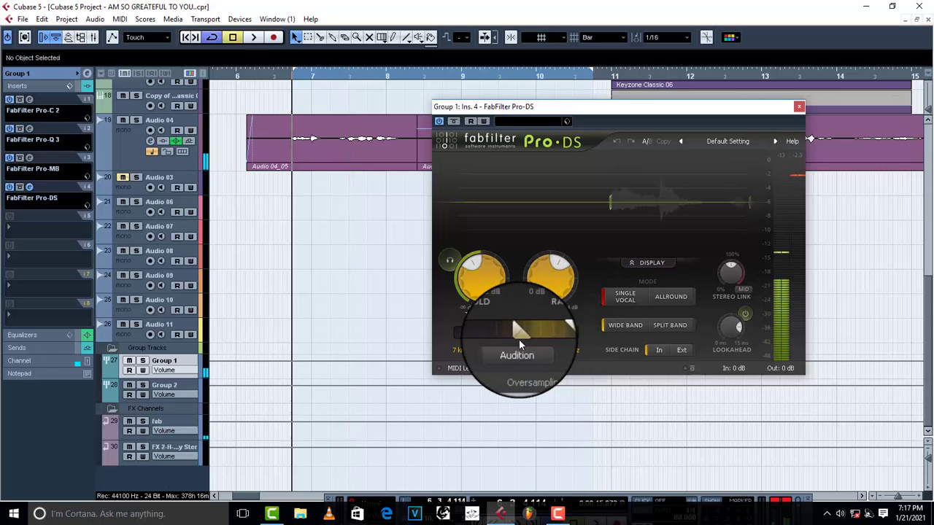
pyautogui.moveTo(518, 337)
pyautogui.mouseDown()
pyautogui.moveTo(517, 327)
pyautogui.moveTo(501, 329)
pyautogui.moveTo(535, 336)
pyautogui.mouseUp()
pyautogui.press('space')
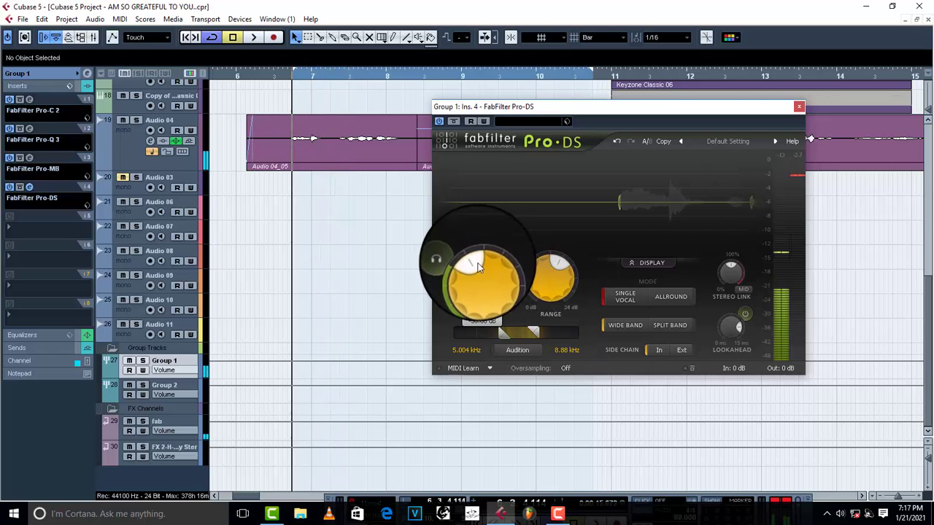
# Lower the Pro-DS threshold and play the loop to check the de-essing.
pyautogui.press('space')
pyautogui.moveTo(472, 268)
pyautogui.moveTo(473, 268); pyautogui.dragTo(471, 277)
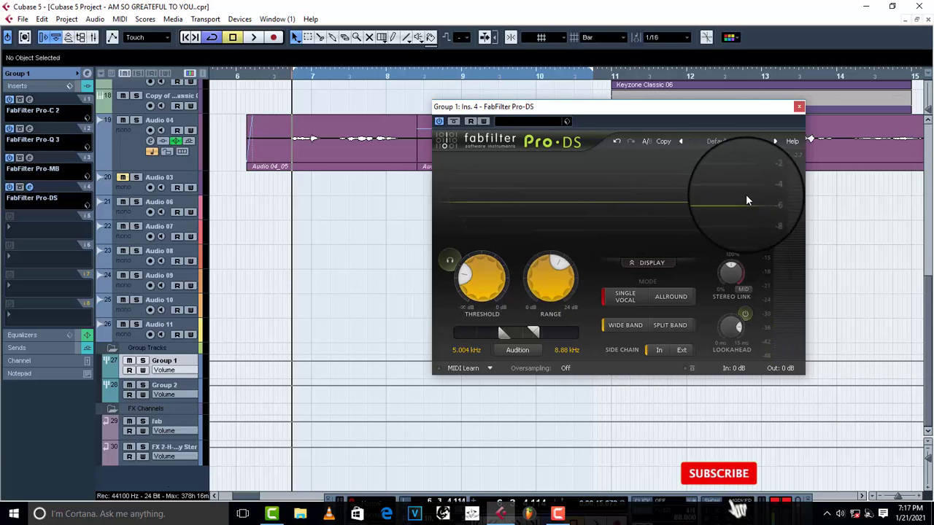
pyautogui.press('space')
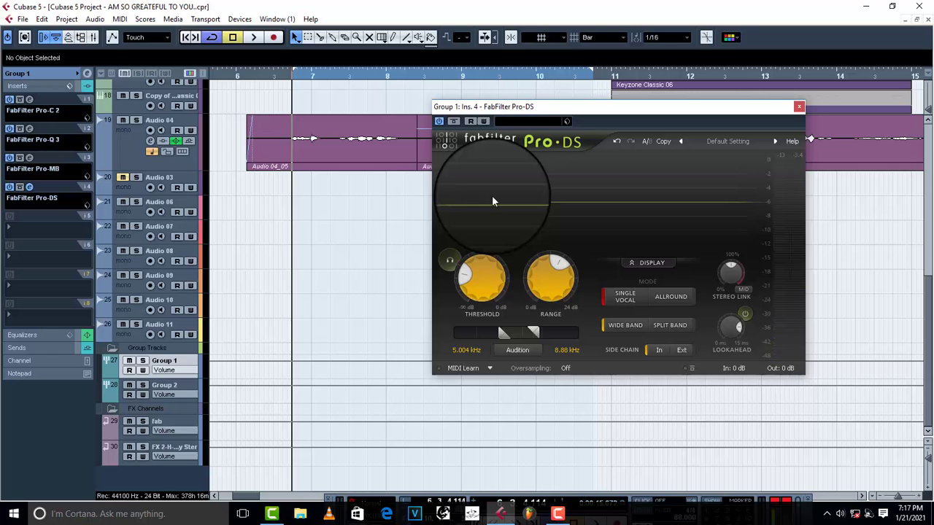
pyautogui.press('space')
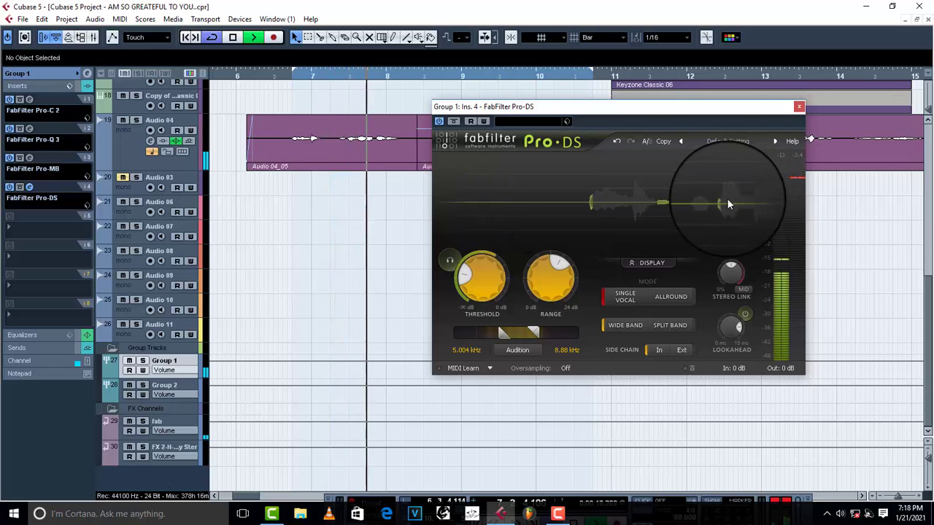
# Replay the loop to check the Pro-DS de-essing on the vocal group, and close the plug-in.
pyautogui.press('space')
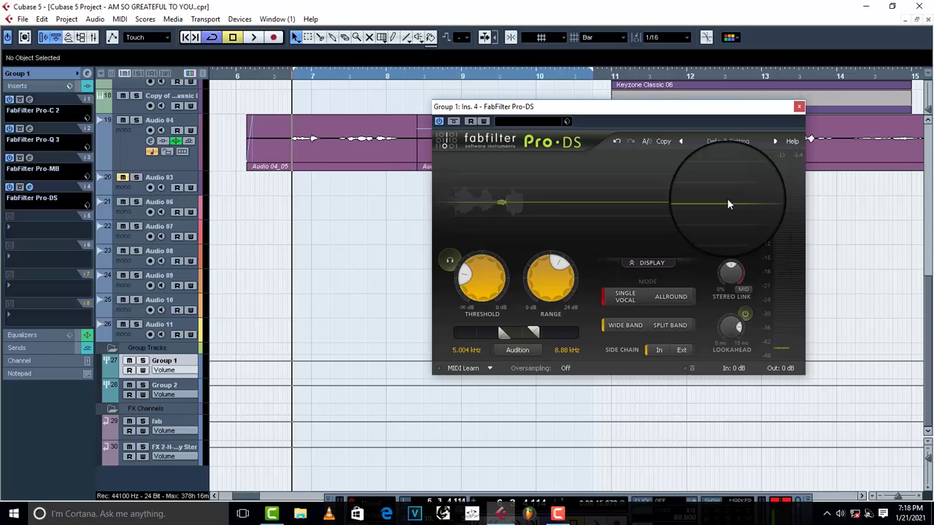
pyautogui.press('space')
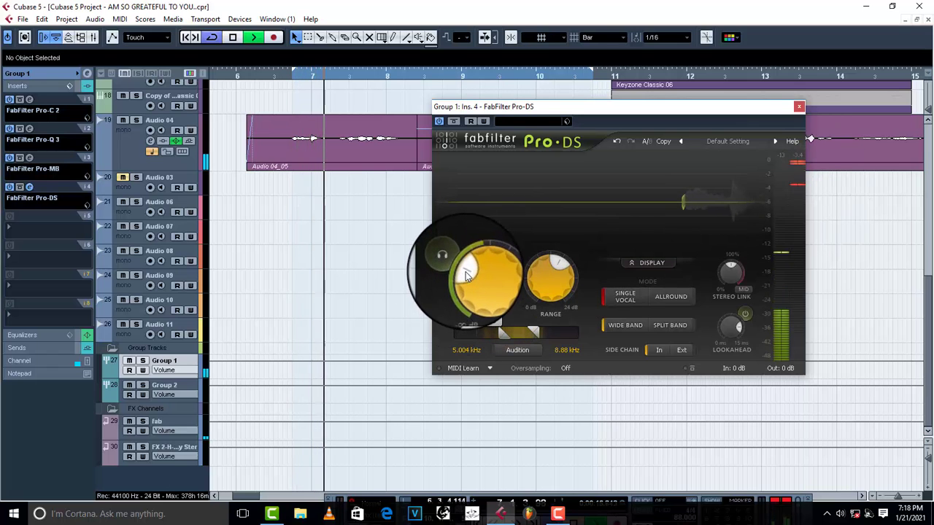
pyautogui.press('space')
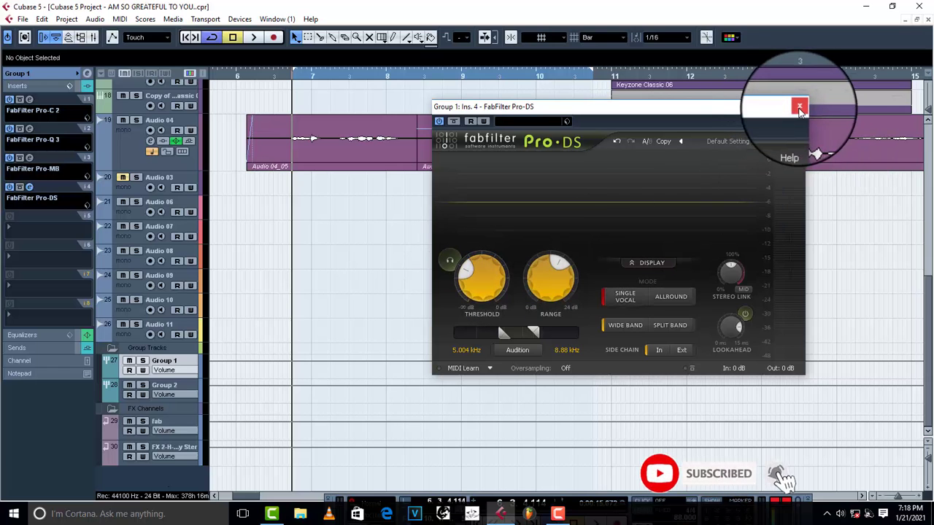
pyautogui.click(799, 108)
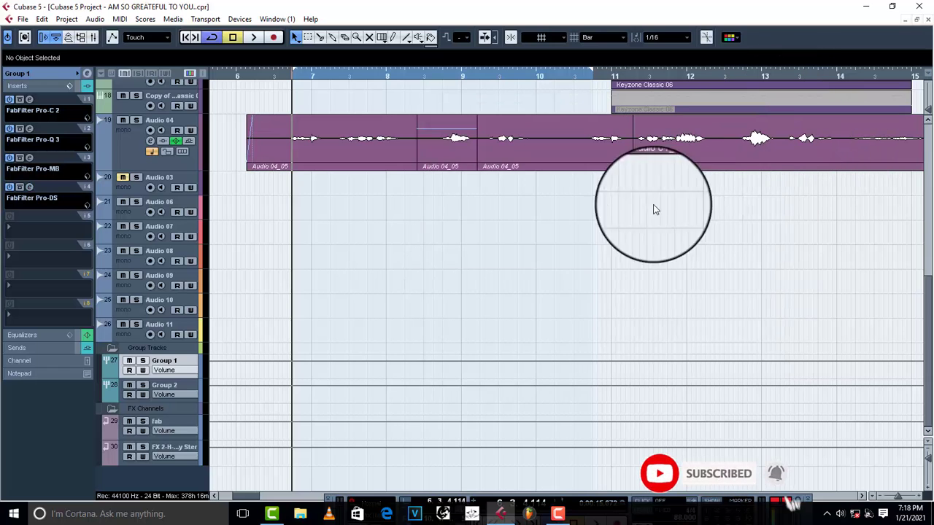
# Load FabFilter Saturn into the fifth insert slot of Group 1 and choose its Gentle Saturator preset from the Saturation category.
pyautogui.click(29, 233)
pyautogui.moveTo(47, 210)
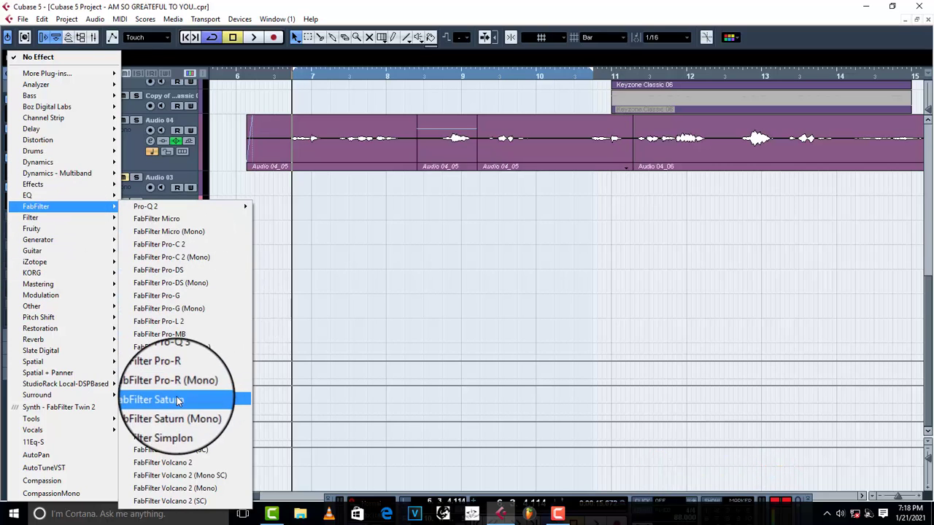
pyautogui.click(246, 398)
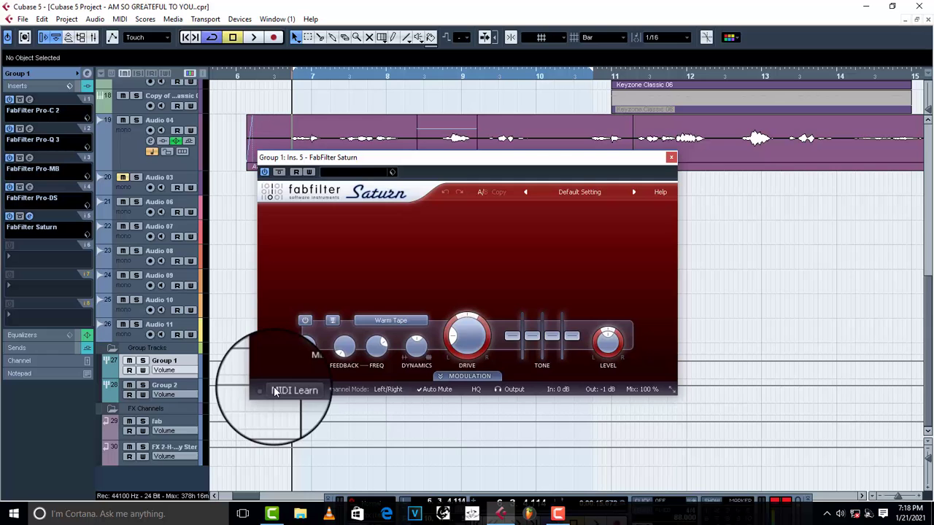
pyautogui.click(608, 191)
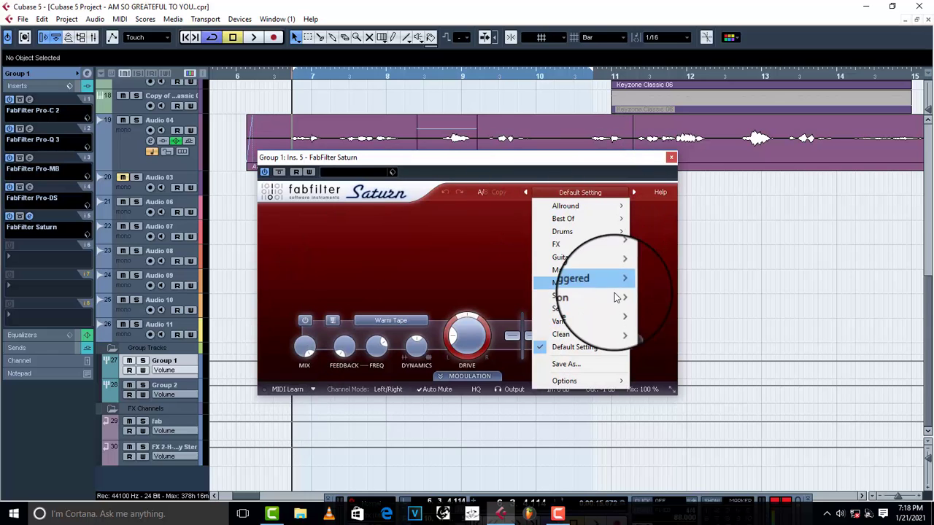
pyautogui.moveTo(612, 297)
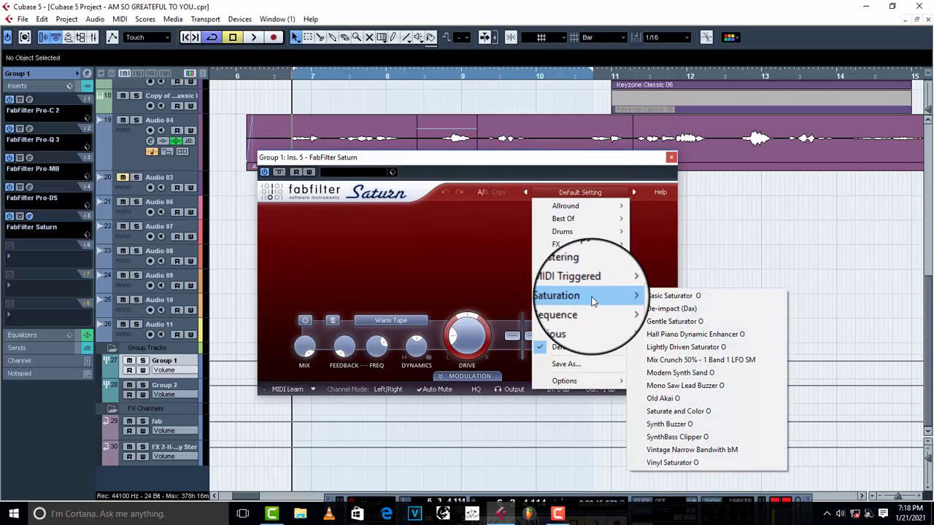
pyautogui.click(700, 324)
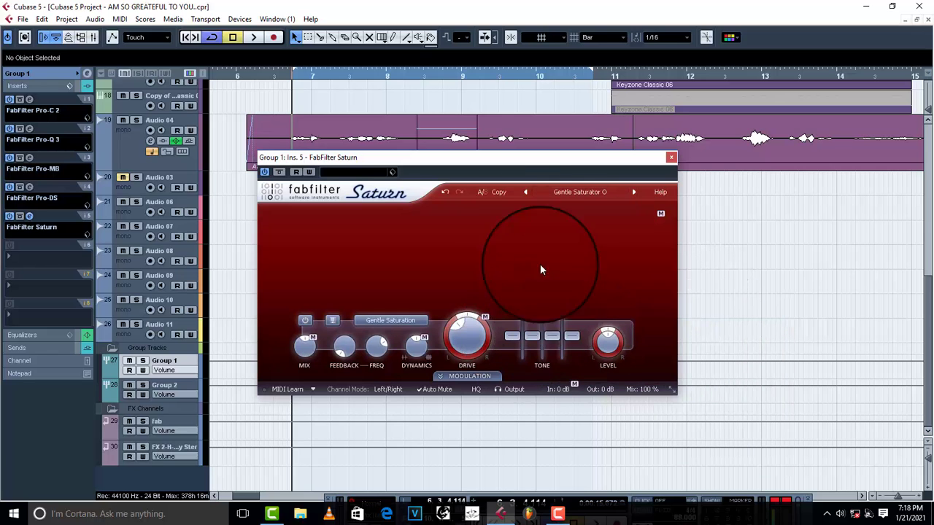
# Play the loop to hear the Saturn saturation on the vocal, and close the plug-in.
pyautogui.press('space')
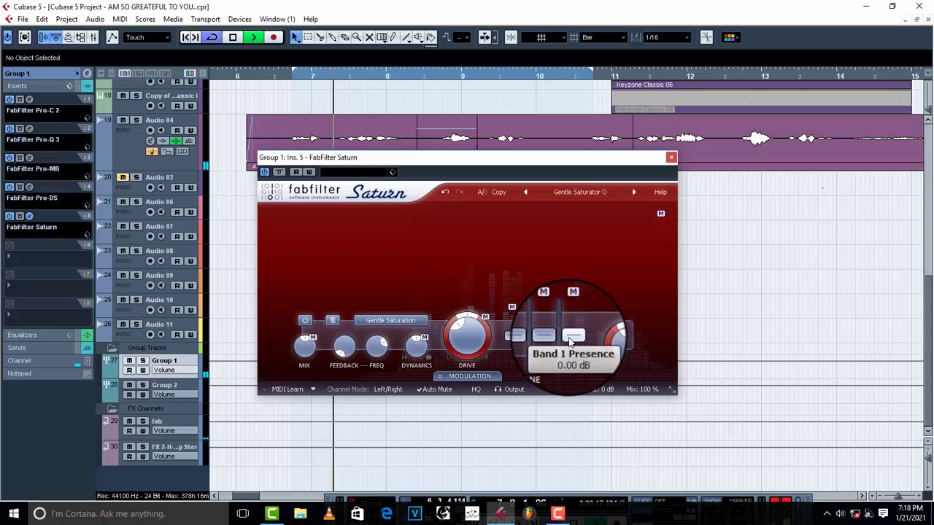
pyautogui.moveTo(571, 341)
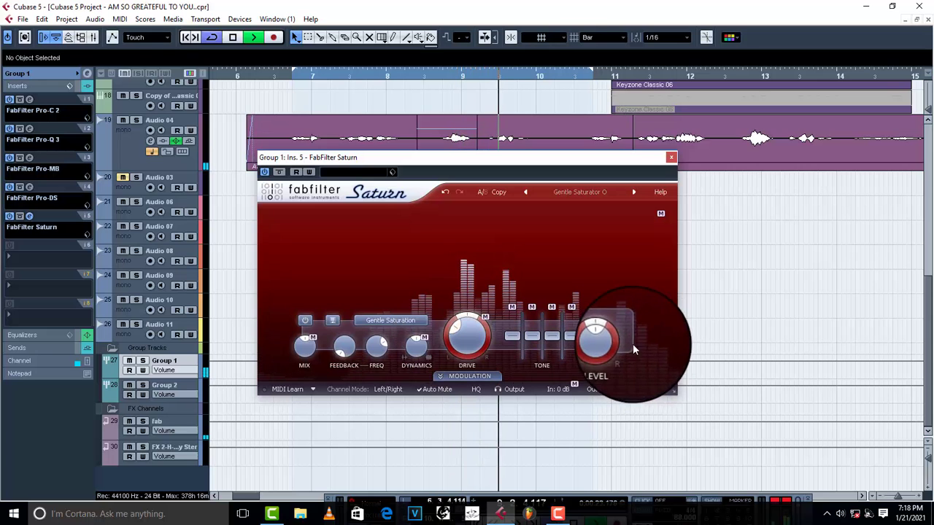
pyautogui.click(670, 158)
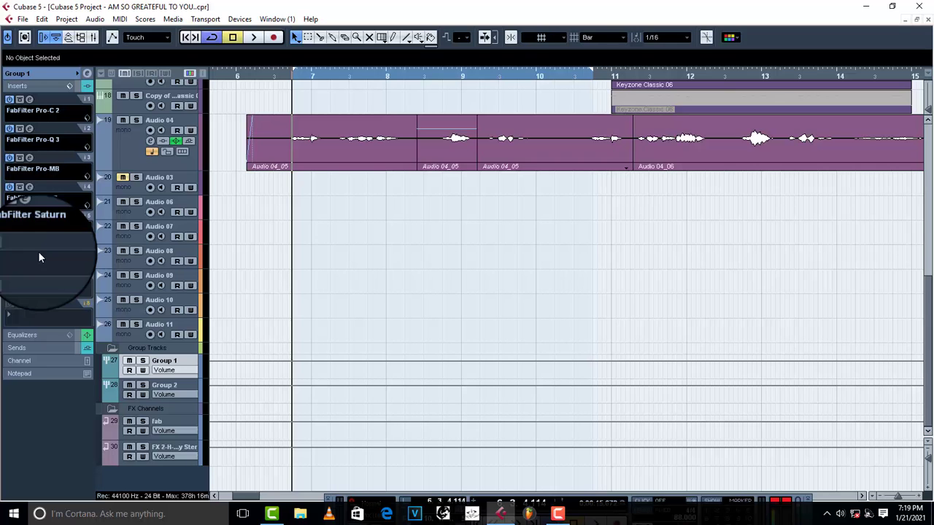
# Load FabFilter Pro-R into the first insert slot of the fab FX channel and close its window.
pyautogui.click(175, 421)
pyautogui.click(32, 117)
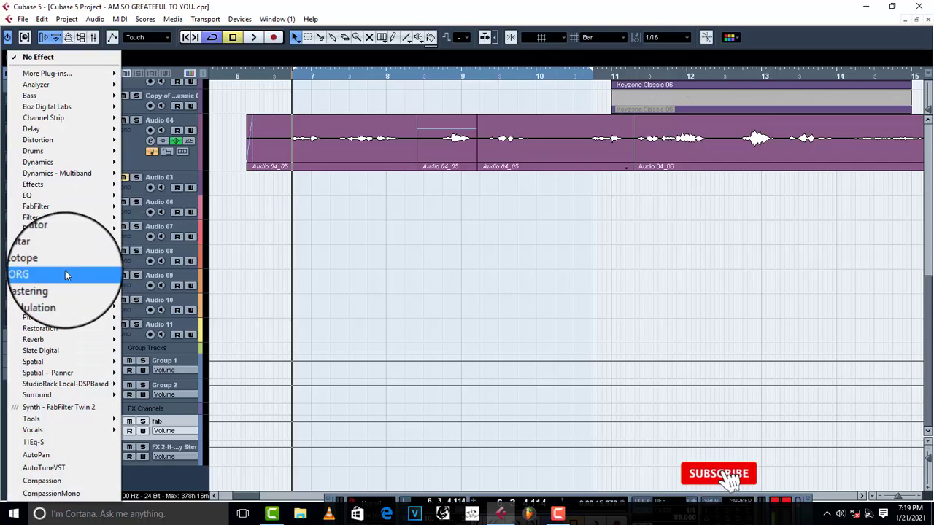
pyautogui.moveTo(70, 209)
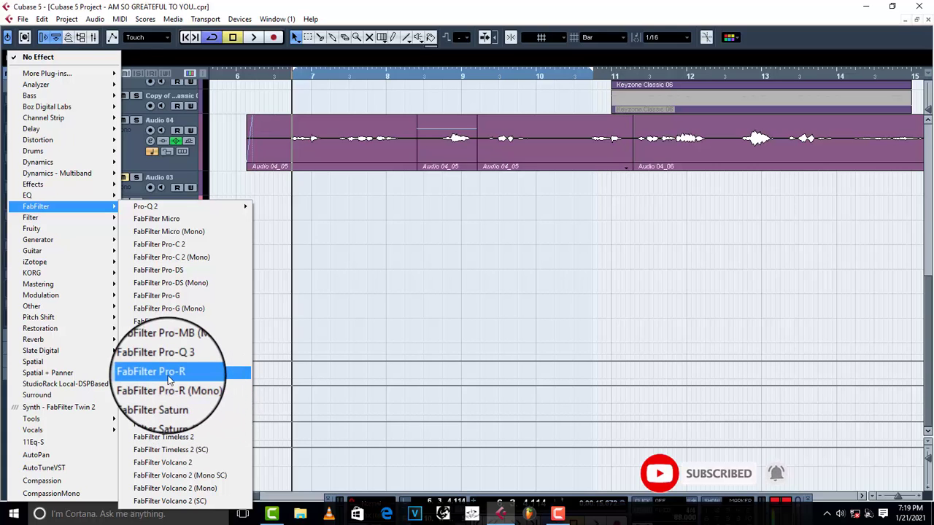
pyautogui.click(177, 376)
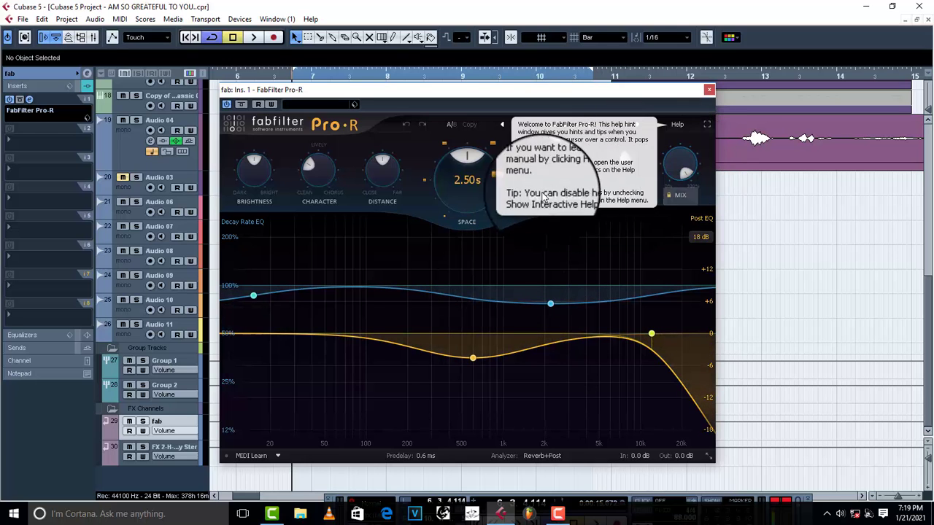
pyautogui.click(708, 89)
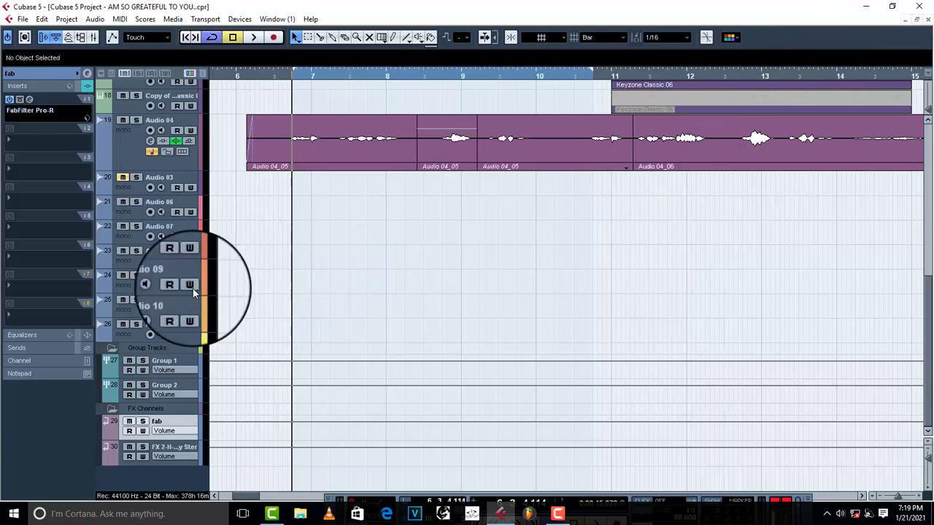
# Set the Group 1 send level to the fab channel to -16.49 during loop playback, and return to the group's inserts.
pyautogui.click(174, 362)
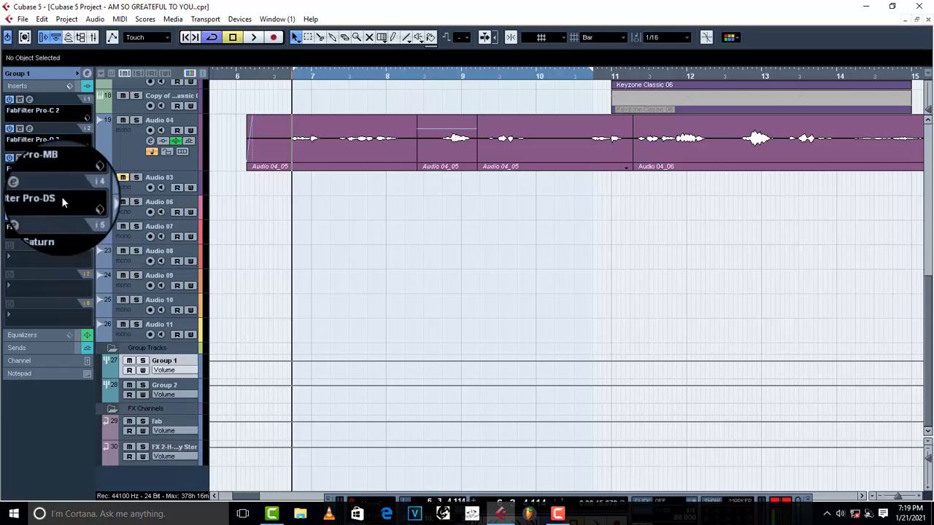
pyautogui.click(24, 347)
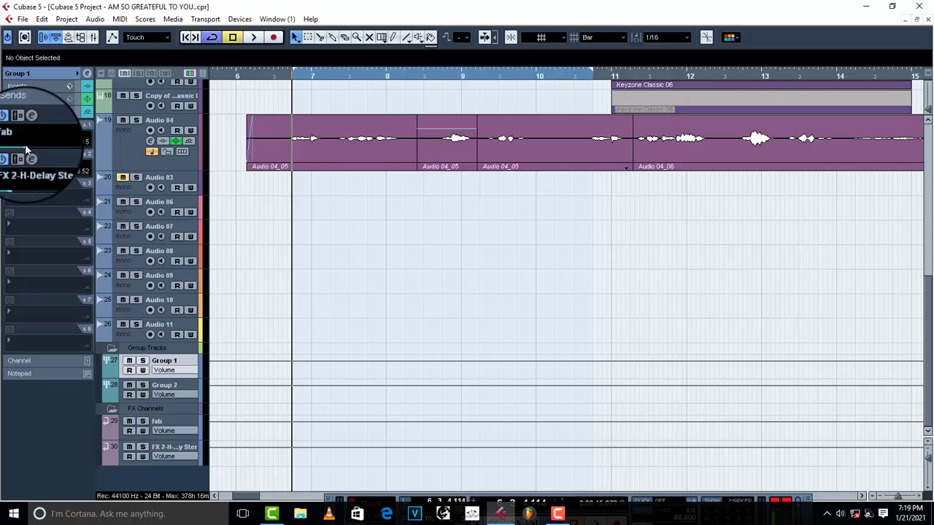
pyautogui.press('space')
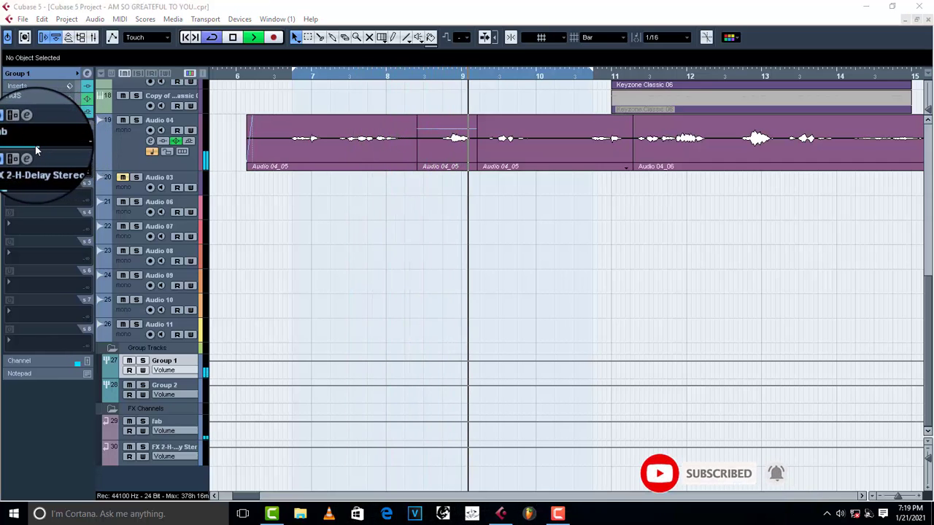
pyautogui.press('KP_1')
pyautogui.press('F2')
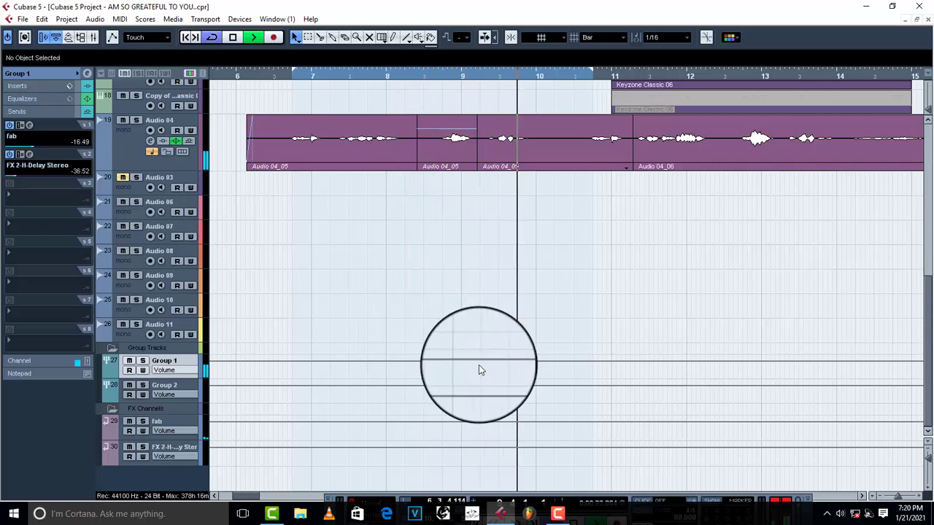
pyautogui.press('space')
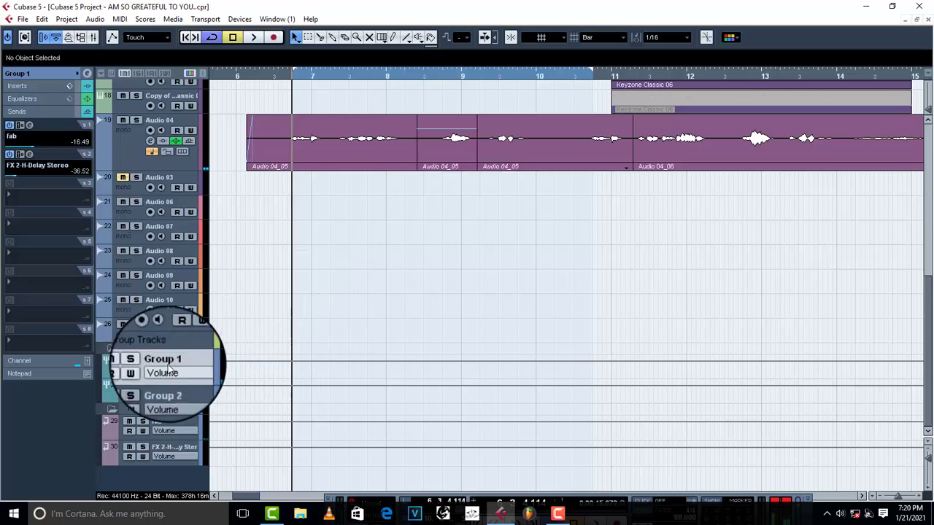
pyautogui.click(26, 86)
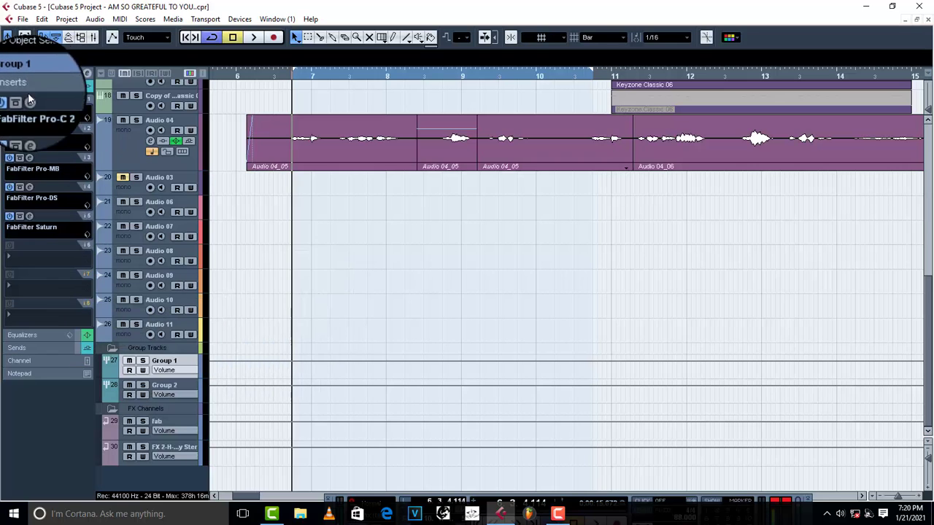
pyautogui.click(40, 256)
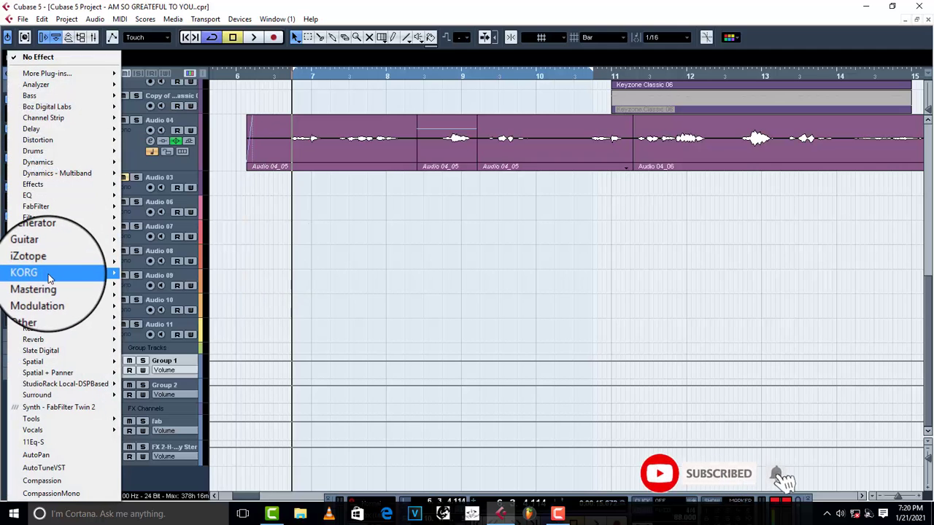
pyautogui.moveTo(51, 206)
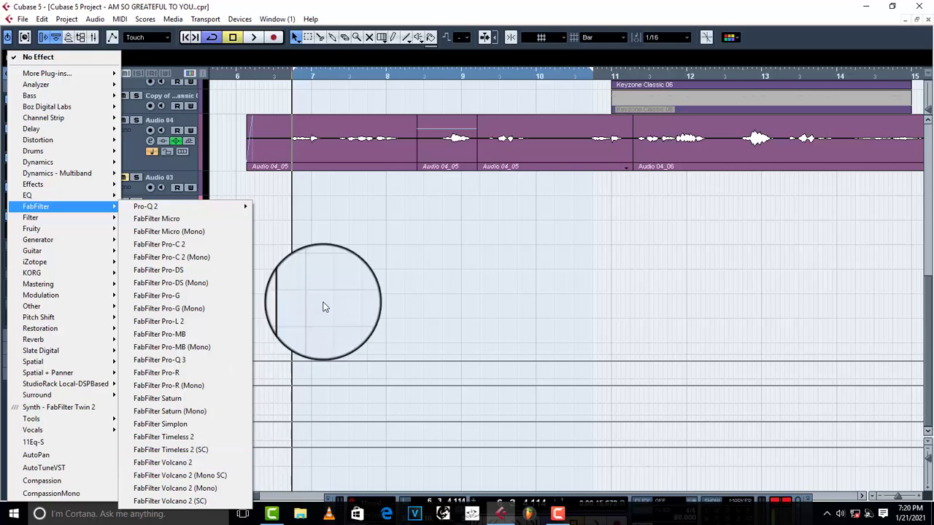
pyautogui.click(315, 269)
# Load Auto-Tune 8.1 into the sixth insert slot of Group 1.
pyautogui.click(16, 257)
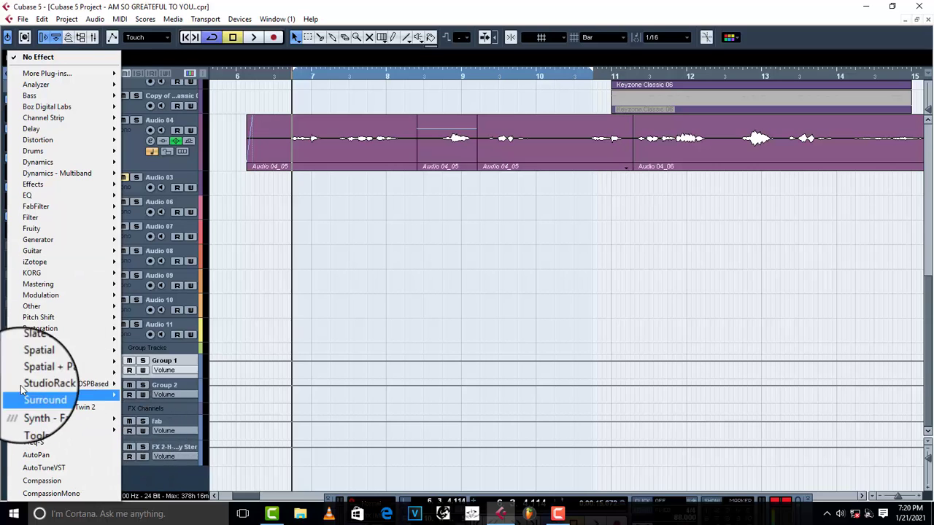
pyautogui.moveTo(44, 318)
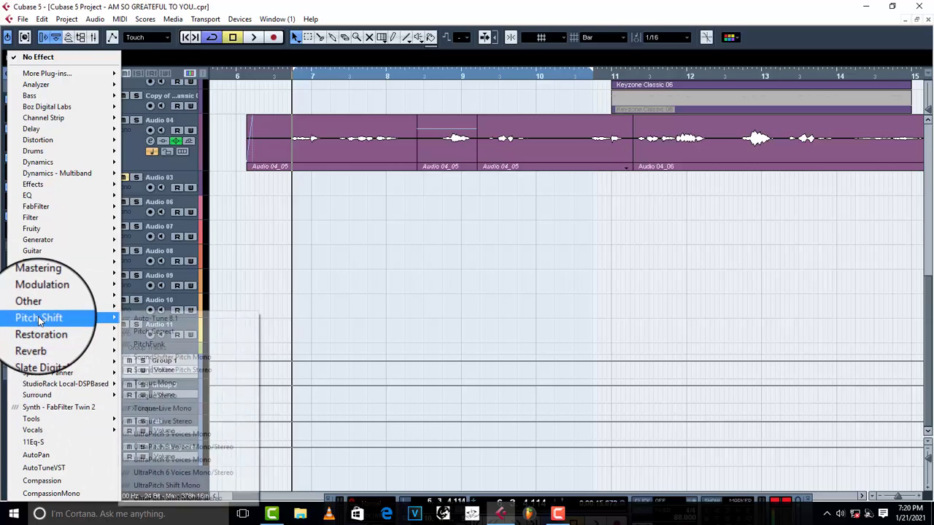
pyautogui.click(210, 324)
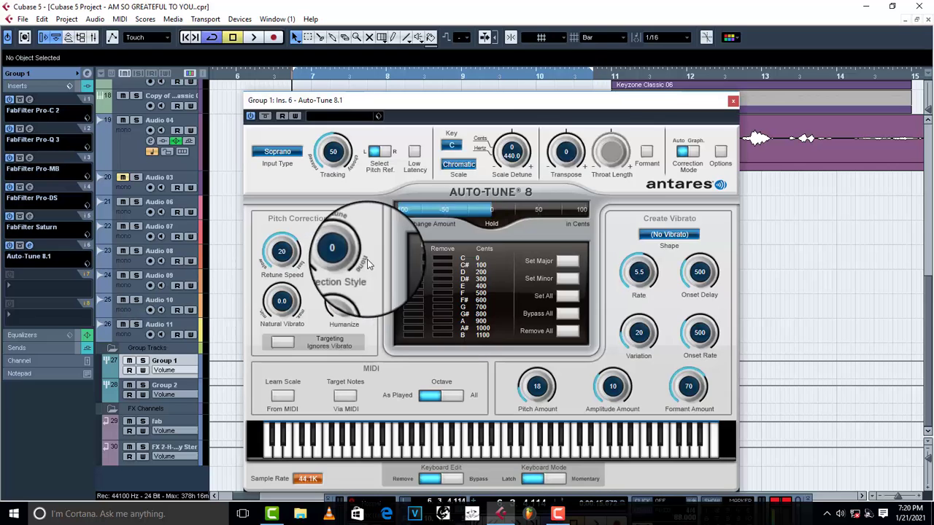
# Set the Auto-Tune key to Eb and the scale to Major.
pyautogui.click(461, 169)
pyautogui.scroll(2, 481, 153)
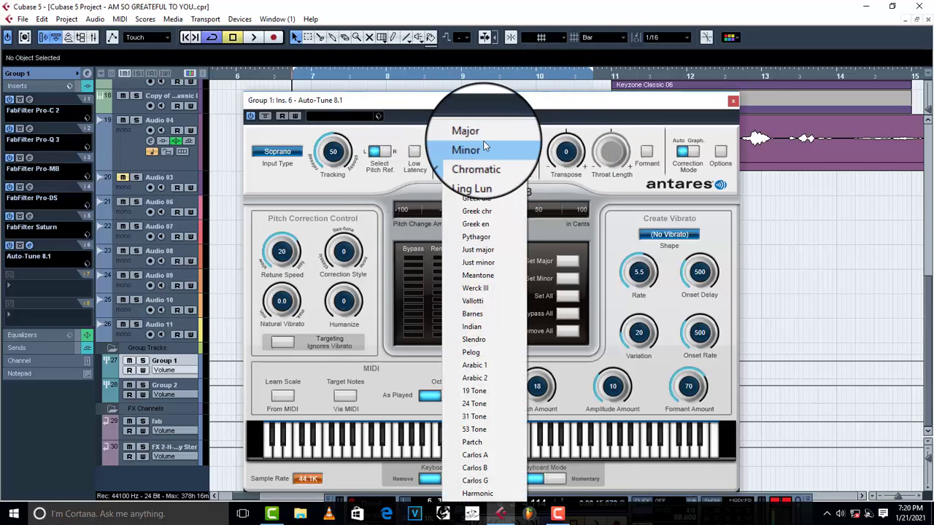
pyautogui.click(474, 145)
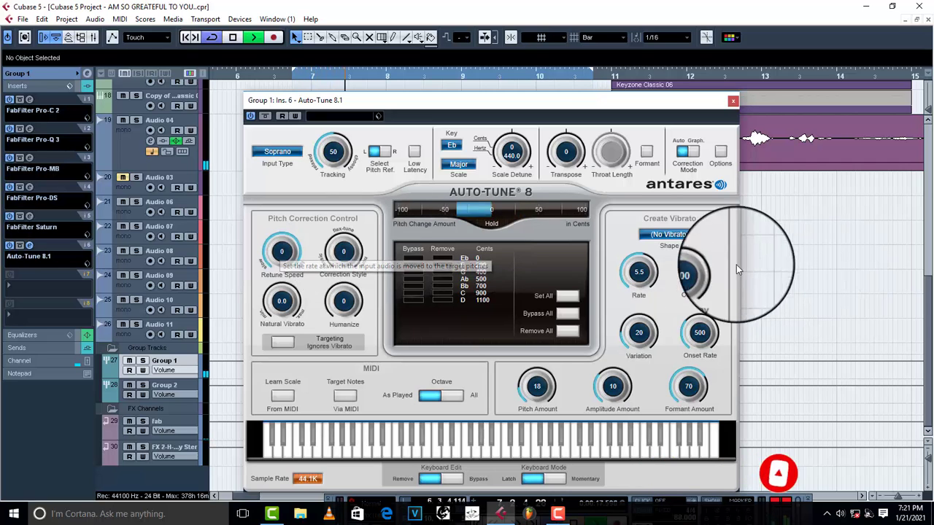
# Set the Auto-Tune retune speed to 22 while listening to the loop, close the plug-in and stop playback.
pyautogui.press('space')
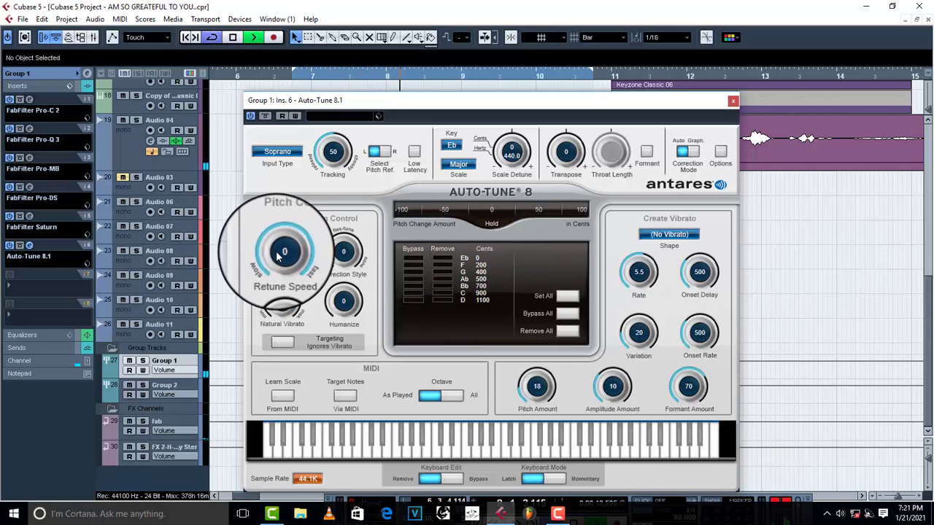
pyautogui.moveTo(283, 254); pyautogui.dragTo(282, 265)
pyautogui.press('space')
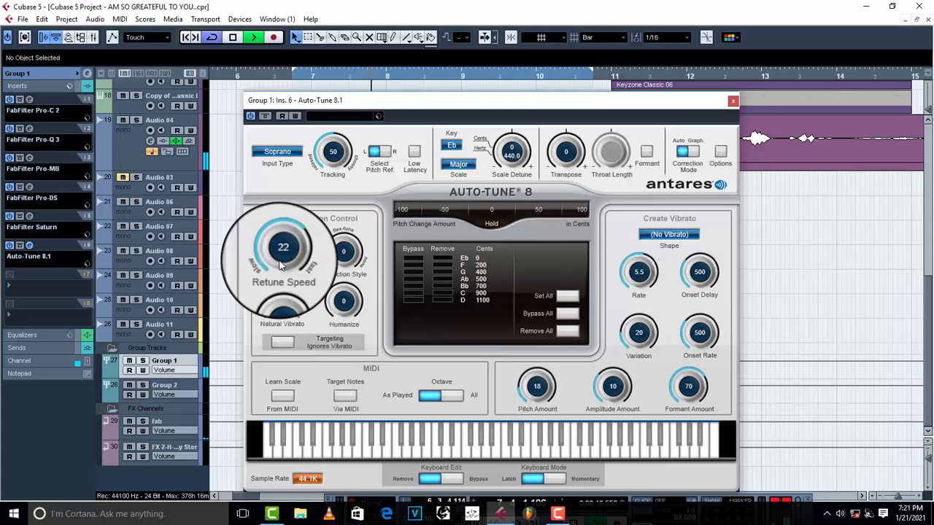
pyautogui.click(732, 100)
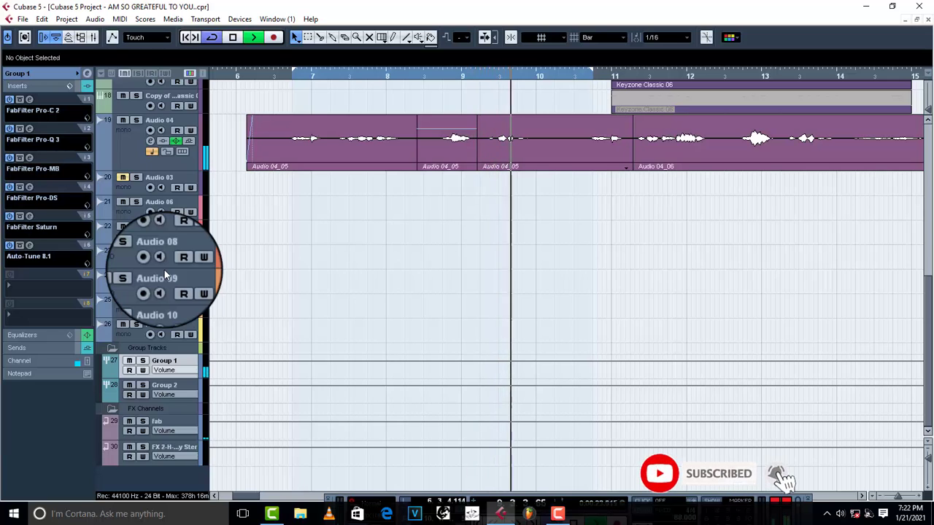
pyautogui.press('space')
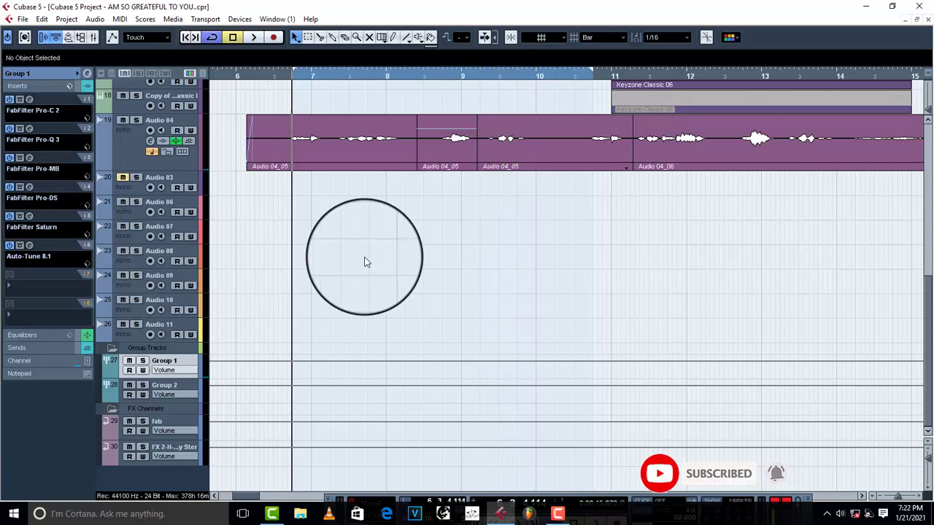